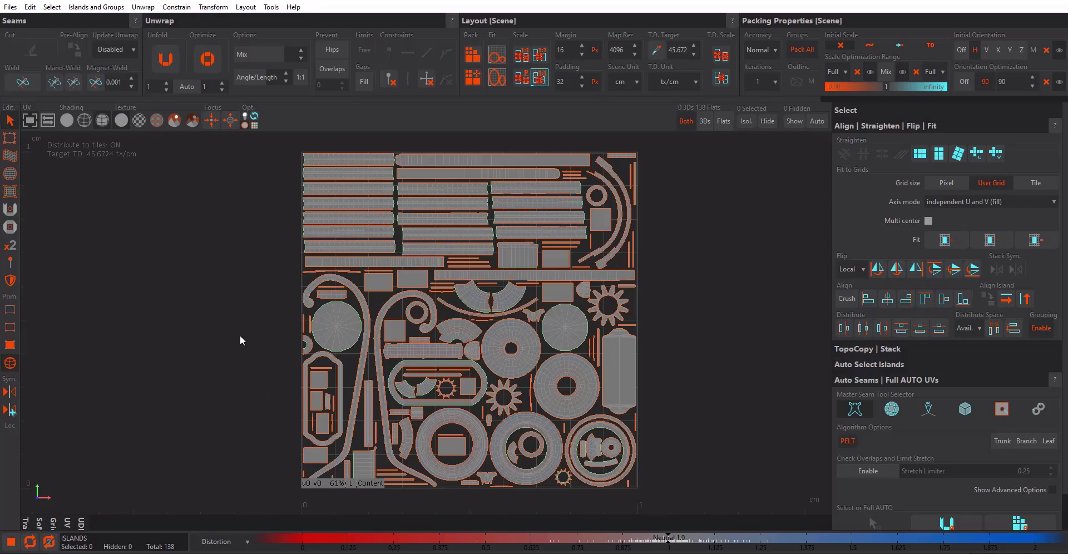
scroll(373, 312, "up", 5)
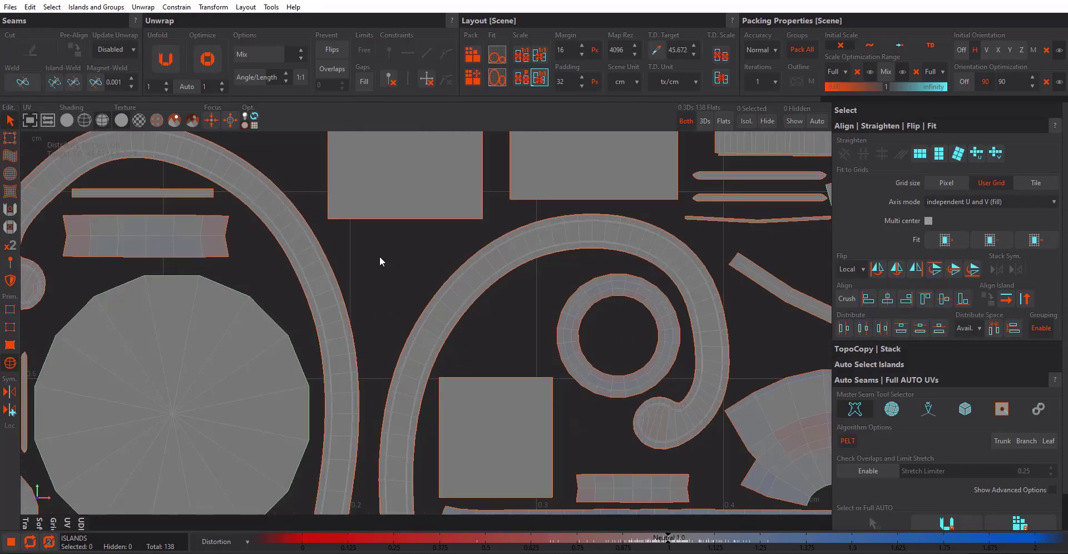
scroll(365, 287, "down", 5)
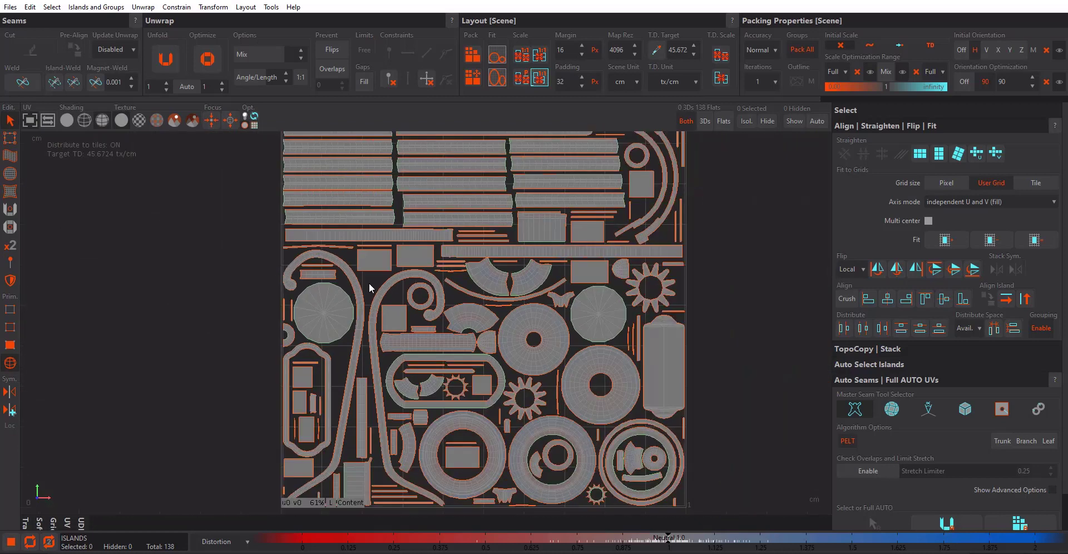
scroll(385, 289, "down", 2)
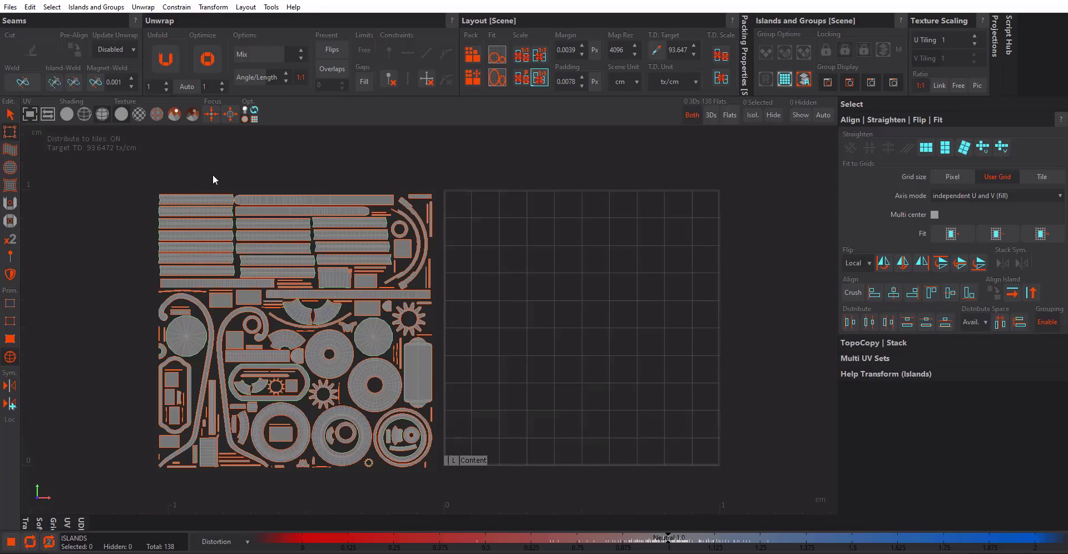
- Try packing the seven stacked strip islands from the layout's upper-left corner into the empty UV tile, and undo it
left_click_drag(154, 181, 195, 269)
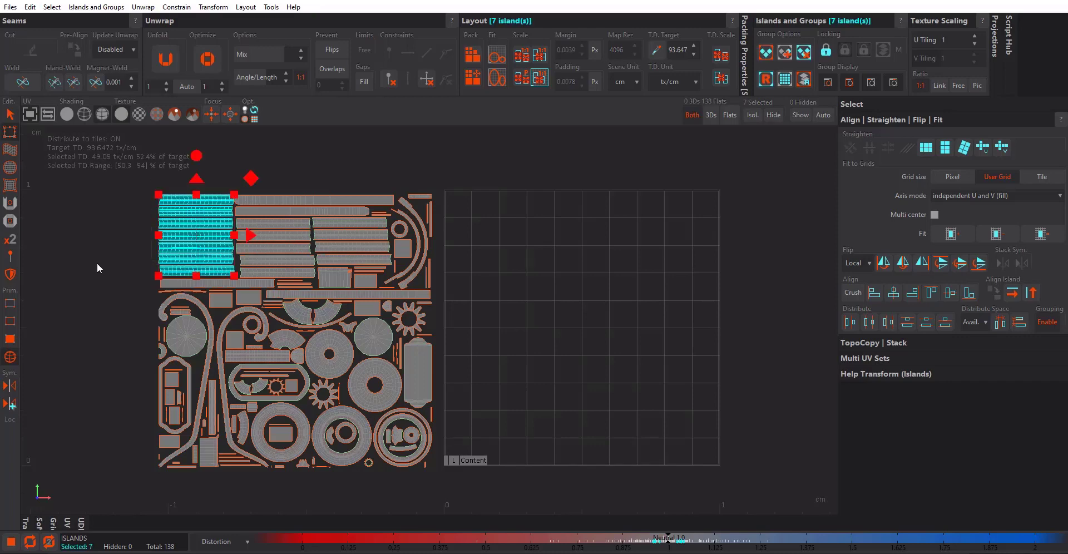
key("p")
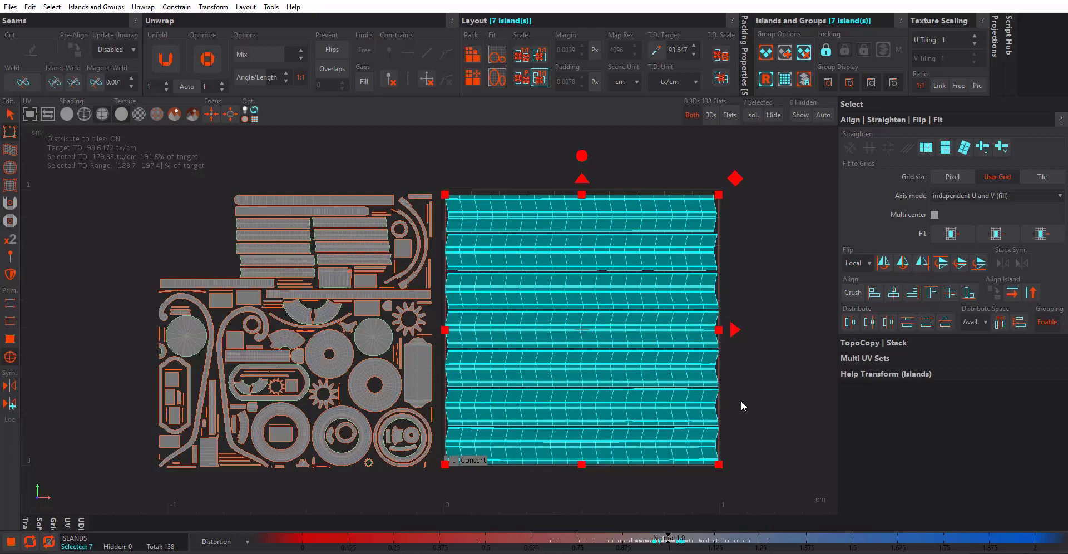
key("ctrl+z")
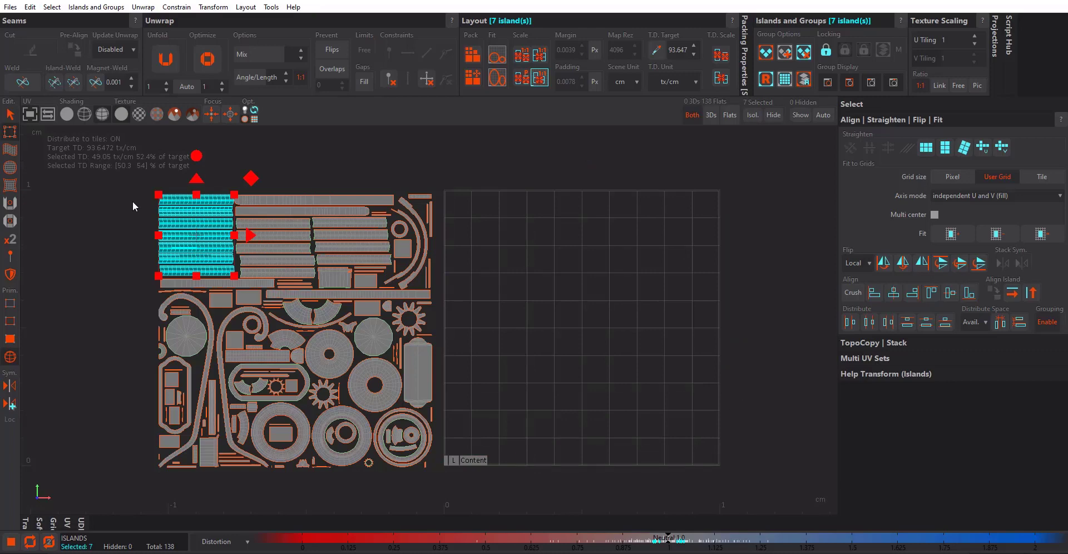
- Select the eight upper-left islands, including the long strip beneath the stack, and pack them into the empty UV tile
left_click_drag(134, 174, 201, 285)
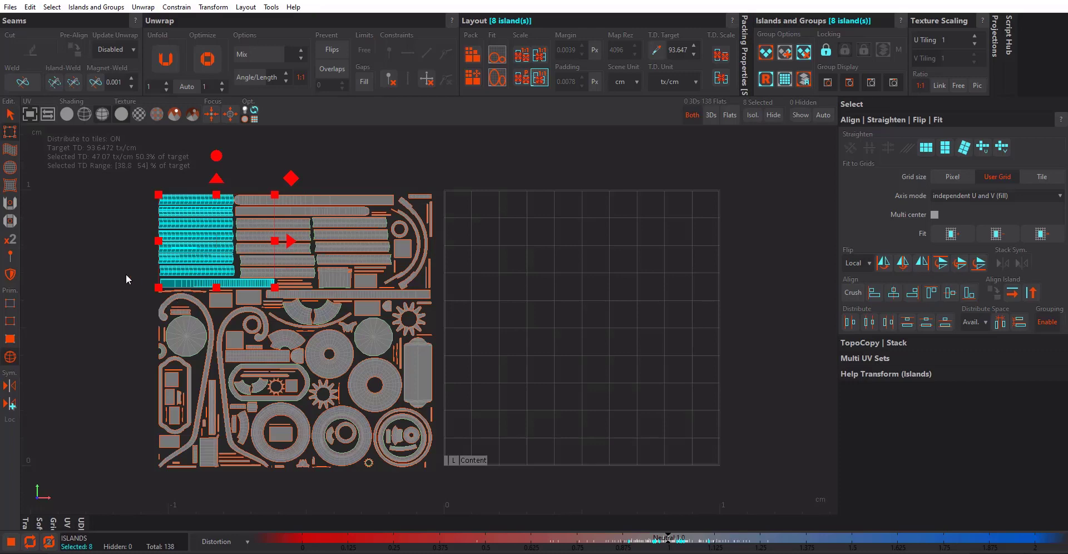
key("p")
key("f")
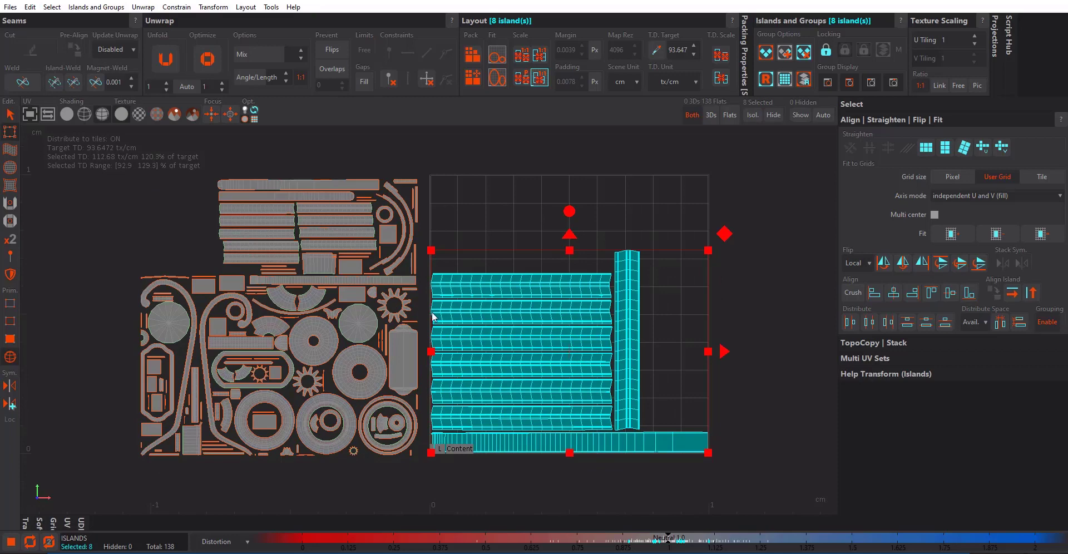
middle_click_drag(432, 313, 424, 316)
scroll(442, 308, "up", 4)
scroll(445, 308, "down", 3)
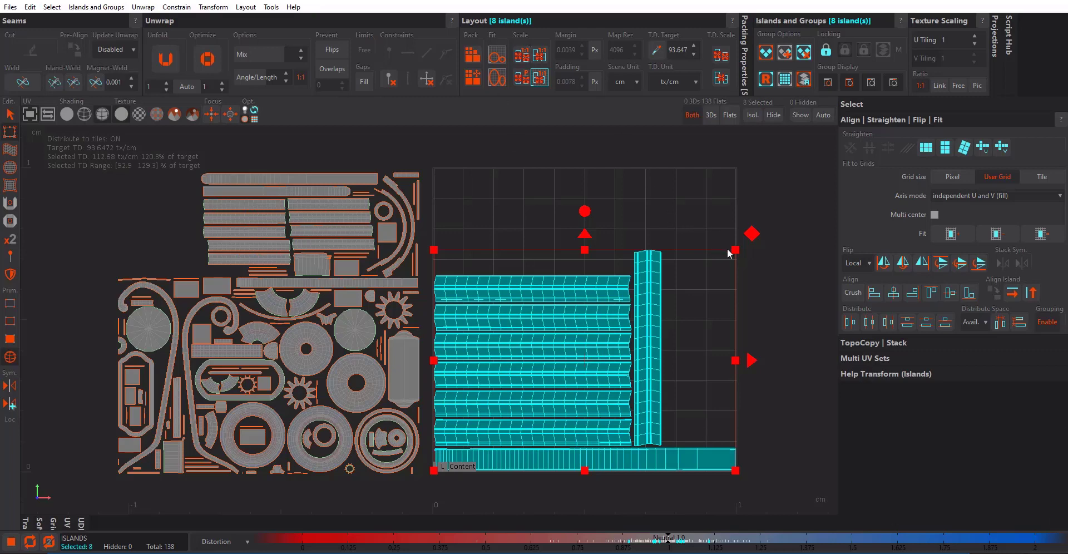
- Scale the packed islands down uniformly inside the tile, try a further corner scaling, and undo that last scaling
left_click_drag(735, 250, 705, 272)
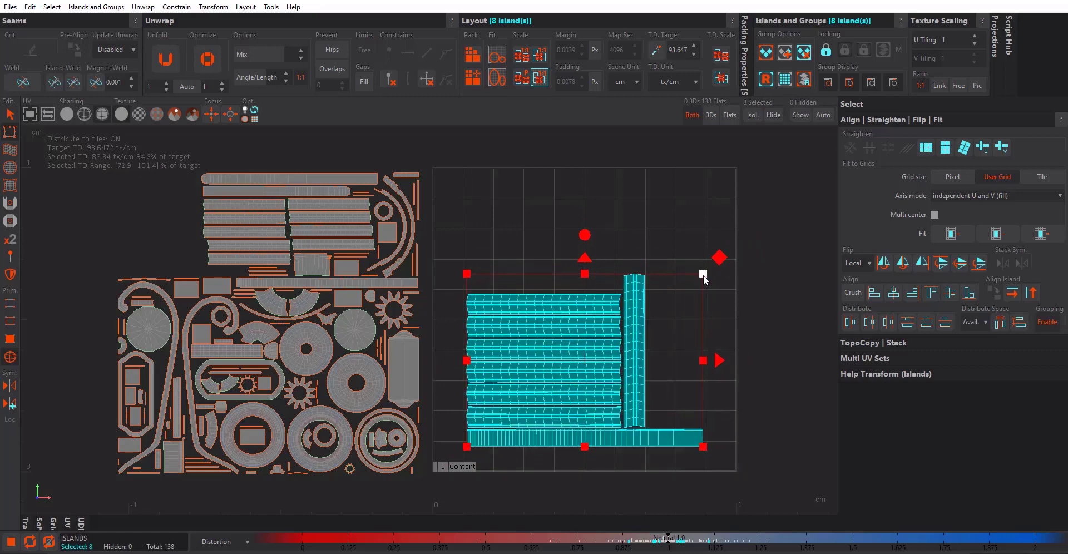
left_click_drag(703, 274, 679, 238)
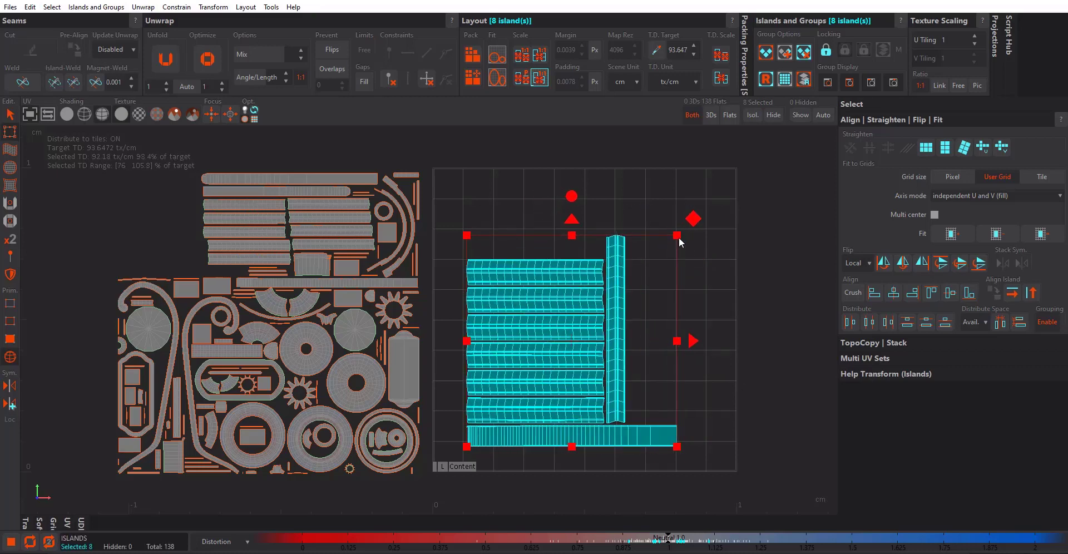
key("ctrl+z")
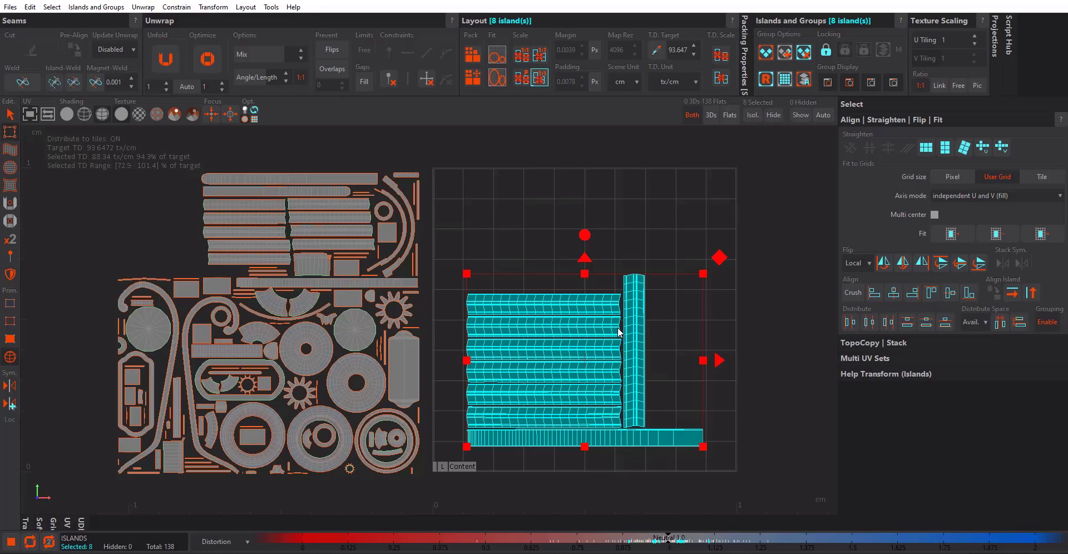
- Undo the remaining scaling and packing of the eight islands, and clear the selection
scroll(586, 326, "down", 2)
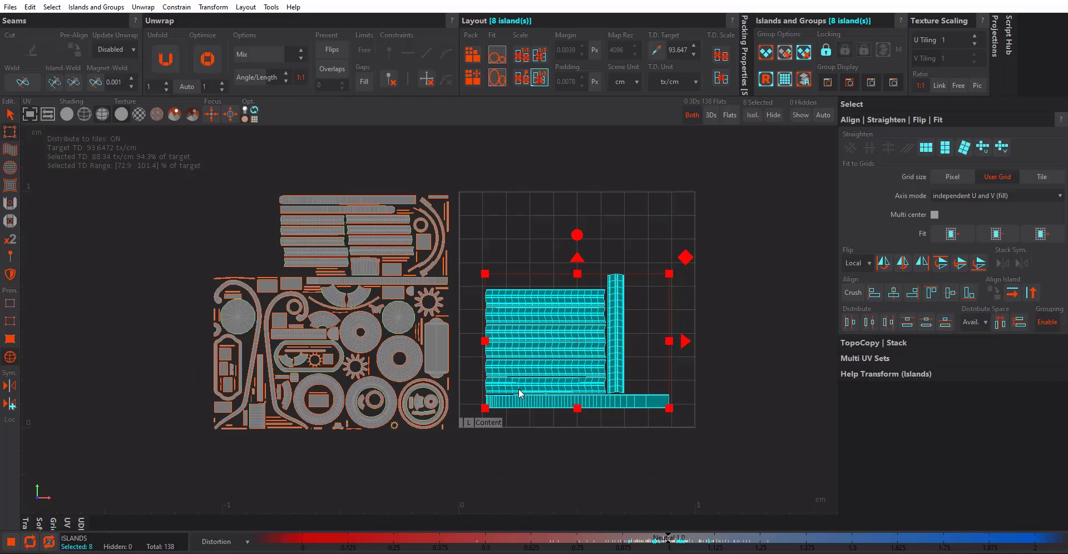
key("ctrl+z")
key("ctrl+z")
key("ctrl+z")
key("ctrl+z")
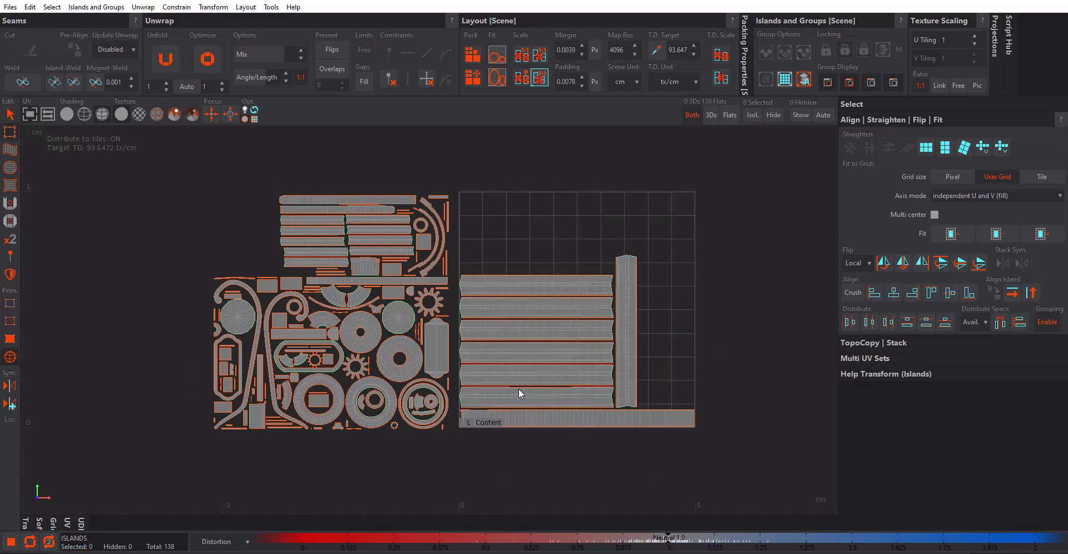
key("ctrl+z")
key("ctrl+z")
key("ctrl+z")
key("ctrl+z")
left_click(495, 358)
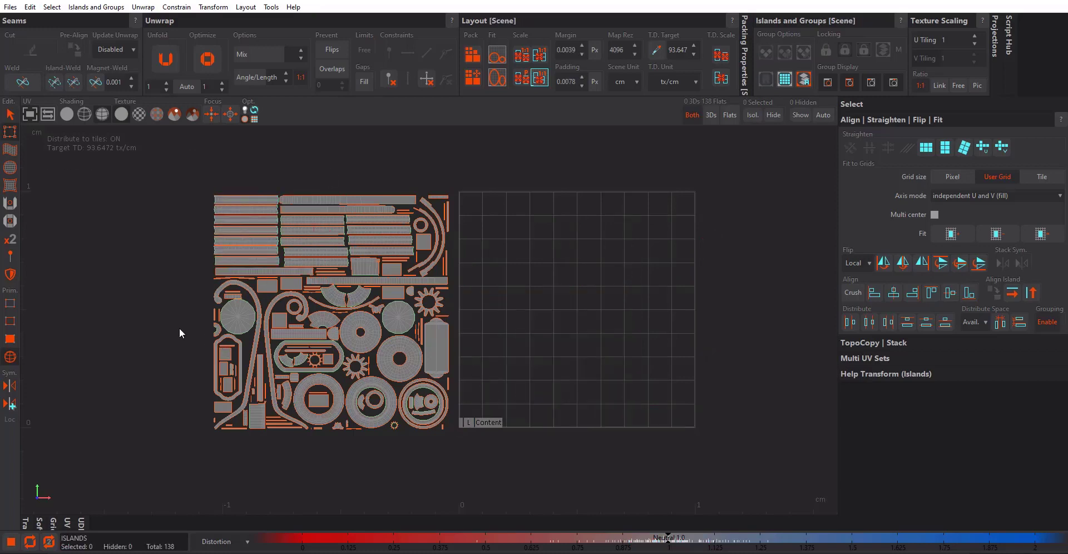
- Pack all the UV islands together into the 0–1 tile
key("p")
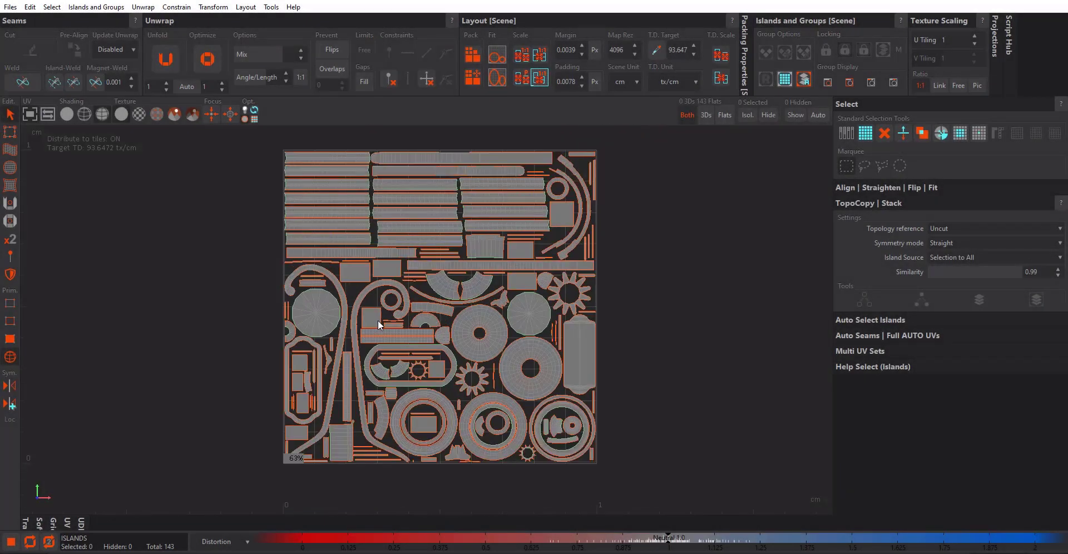
middle_click_drag(378, 321, 406, 319)
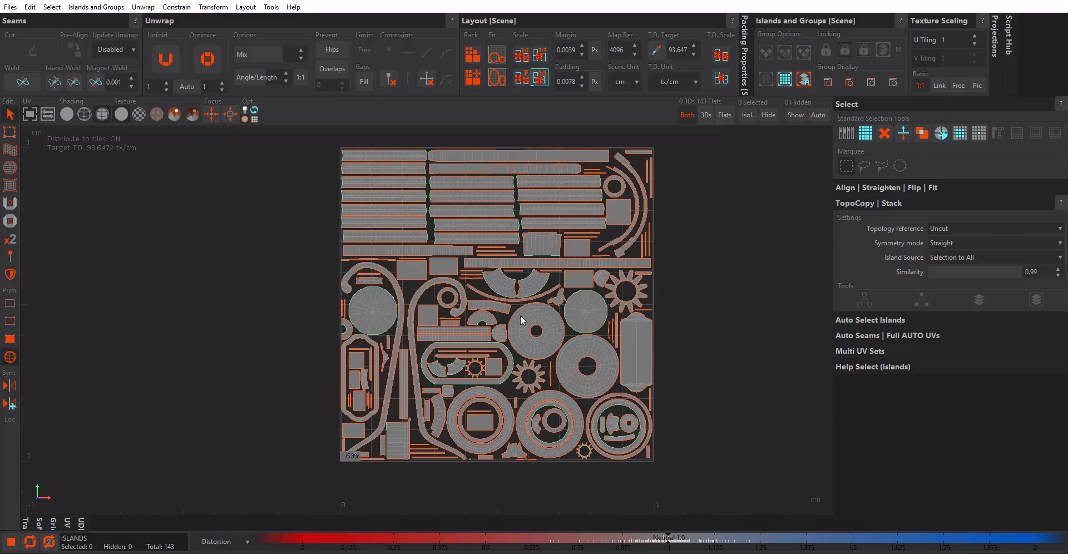
middle_click_drag(482, 342, 510, 335)
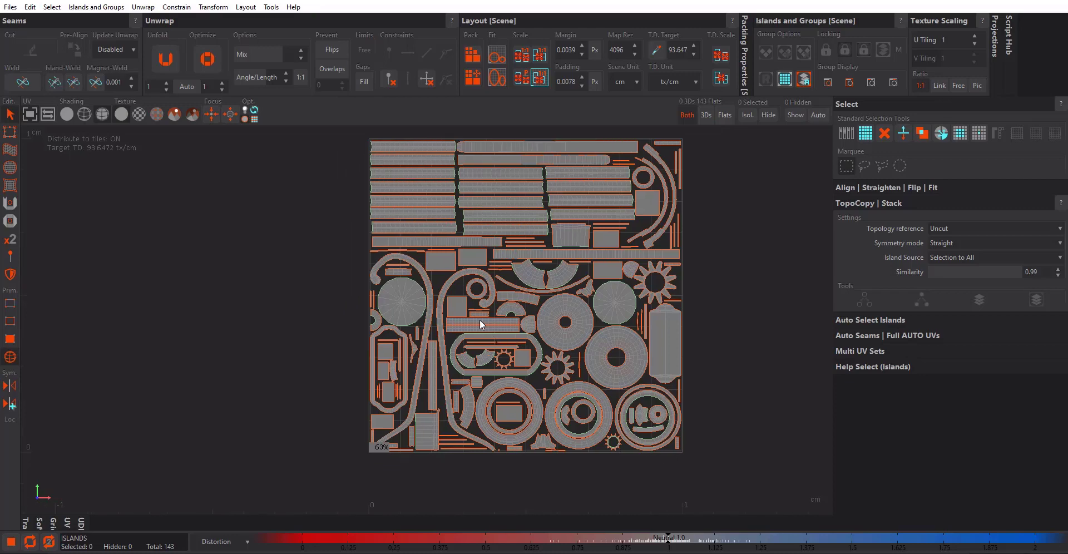
middle_click_drag(542, 267, 507, 300)
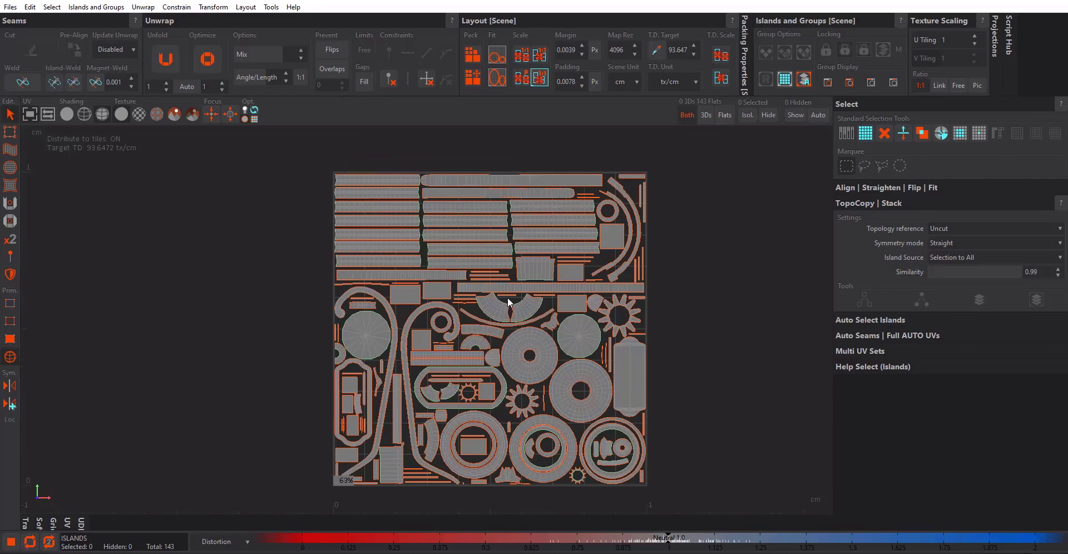
- Display the checker texture on the UV islands and on the whole lantern model in 3D
left_click(138, 114)
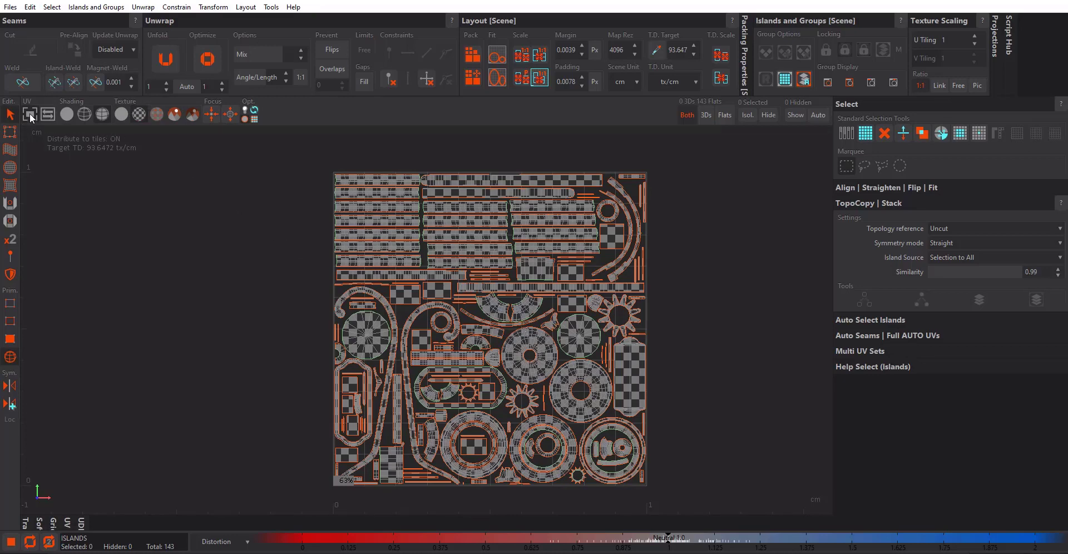
left_click(48, 116)
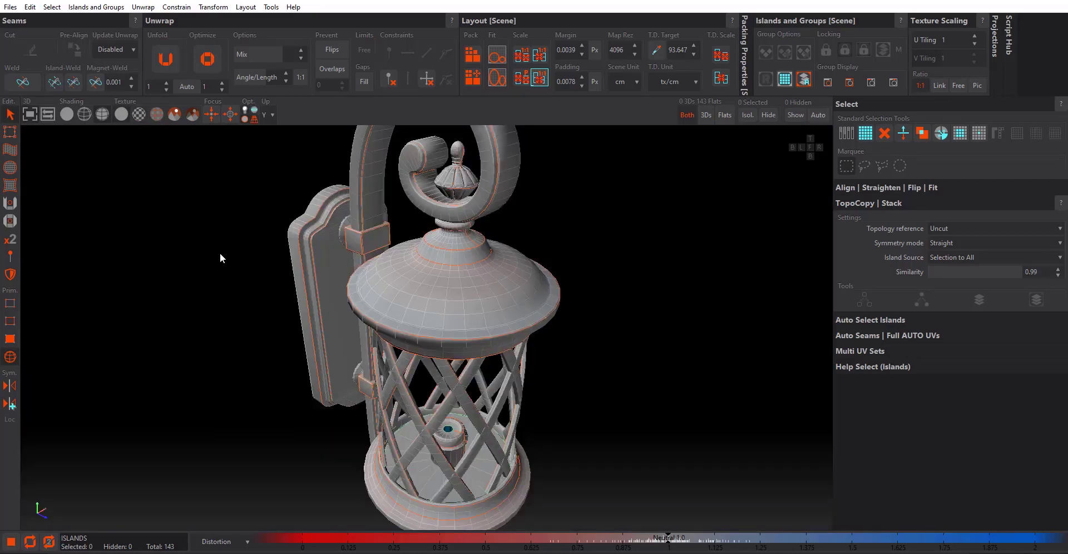
left_click(132, 114)
scroll(310, 246, "down", 5)
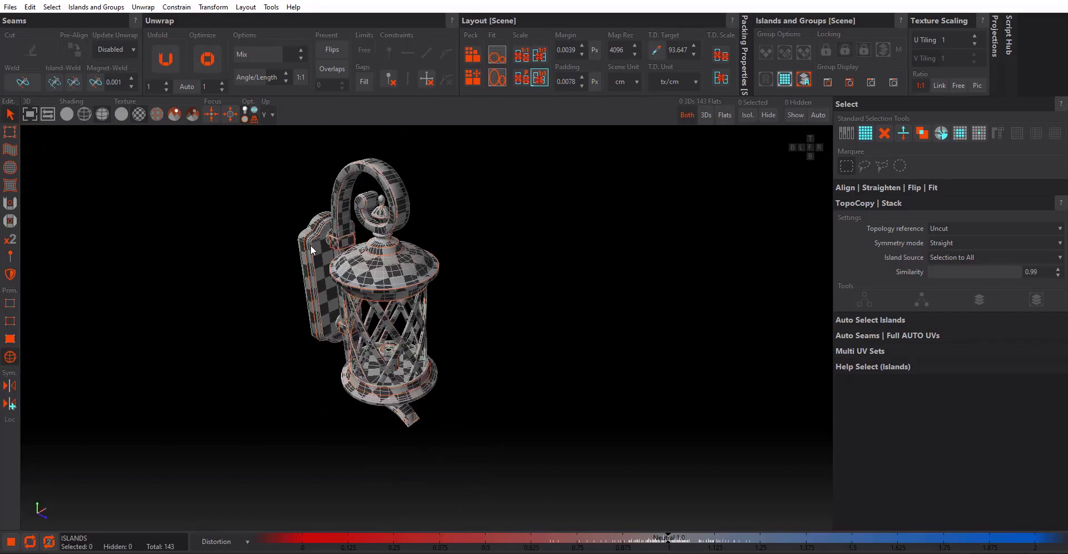
scroll(327, 294, "up", 3)
left_click_drag(327, 294, 359, 260, "alt")
middle_click_drag(359, 260, 366, 340, "alt")
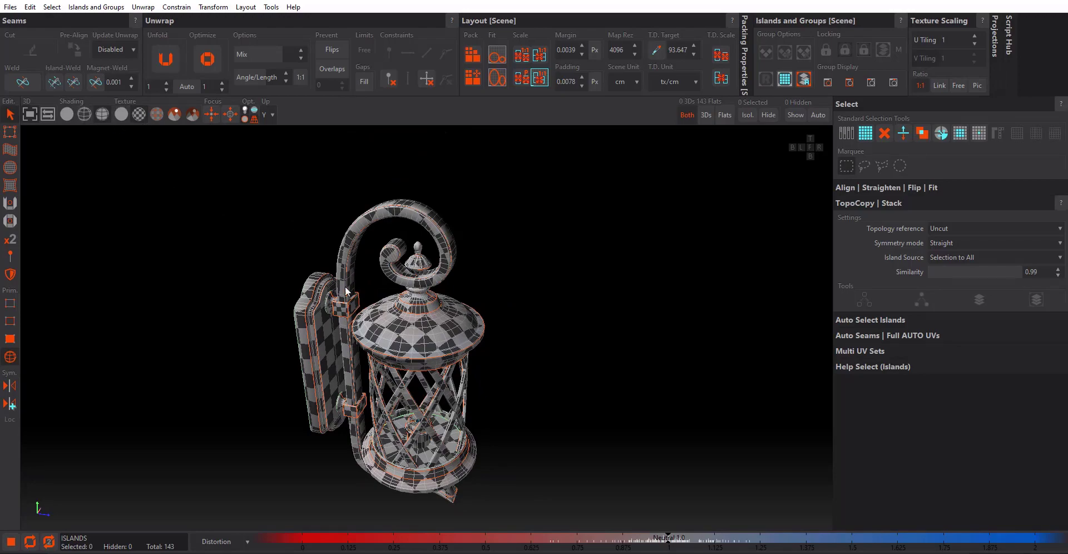
- Set the checker texture's U tiling to 5 for a finer pattern on the lantern
scroll(403, 332, "up", 3)
left_click_drag(406, 338, 369, 338, "alt")
scroll(414, 334, "up", 5)
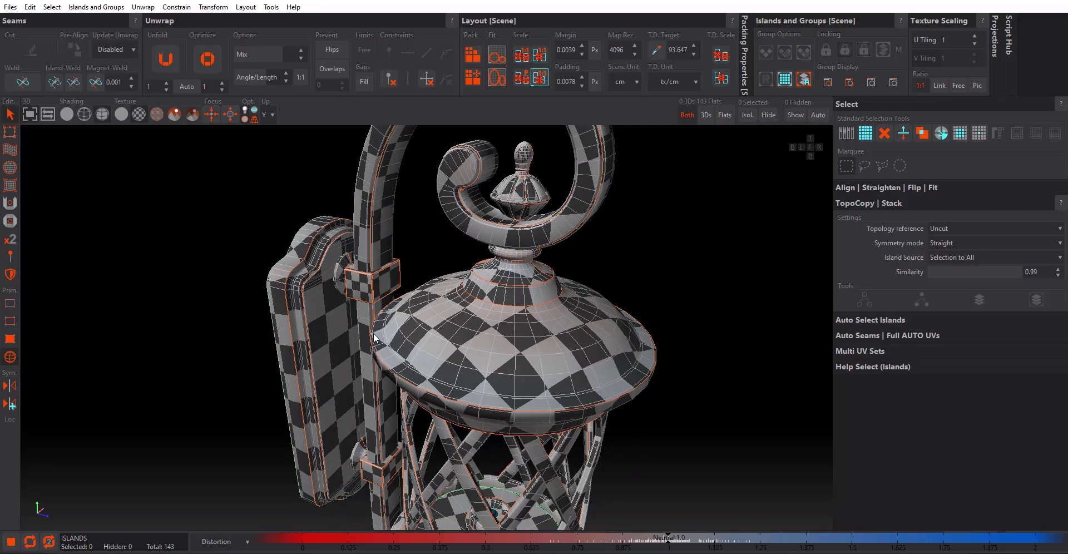
scroll(366, 303, "up", 3)
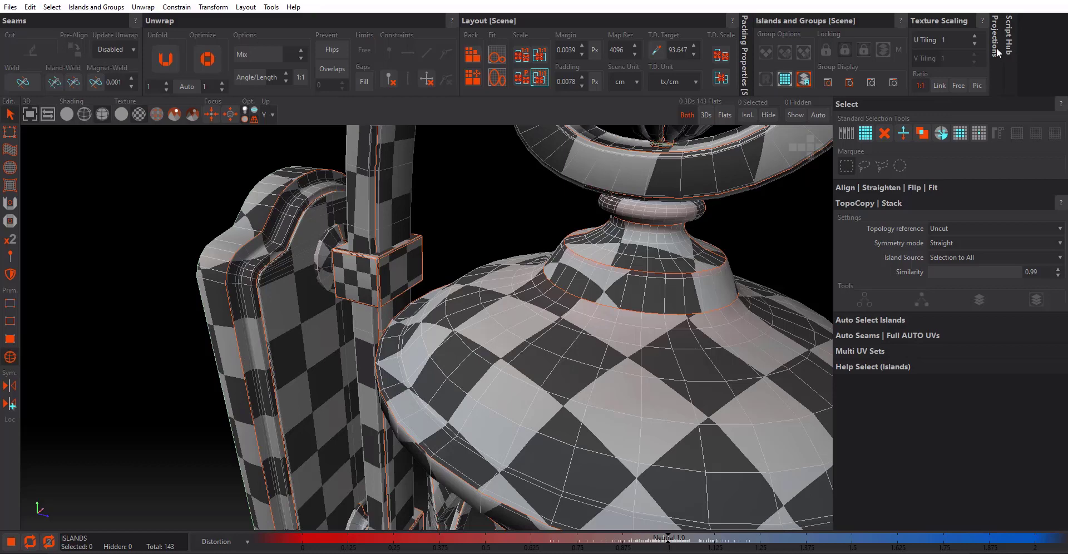
left_click(976, 34)
left_click(977, 34)
left_click(977, 34)
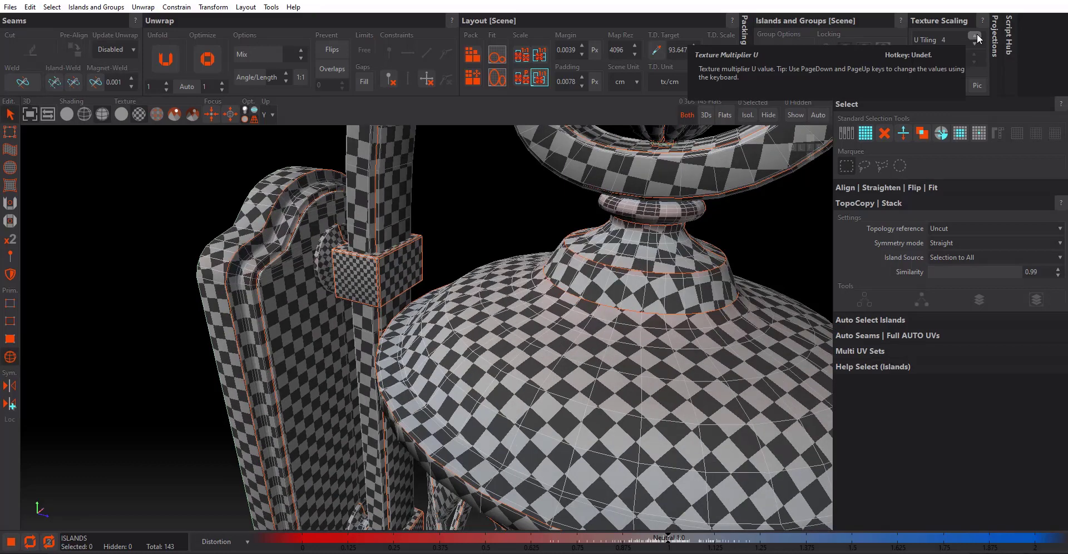
left_click(976, 34)
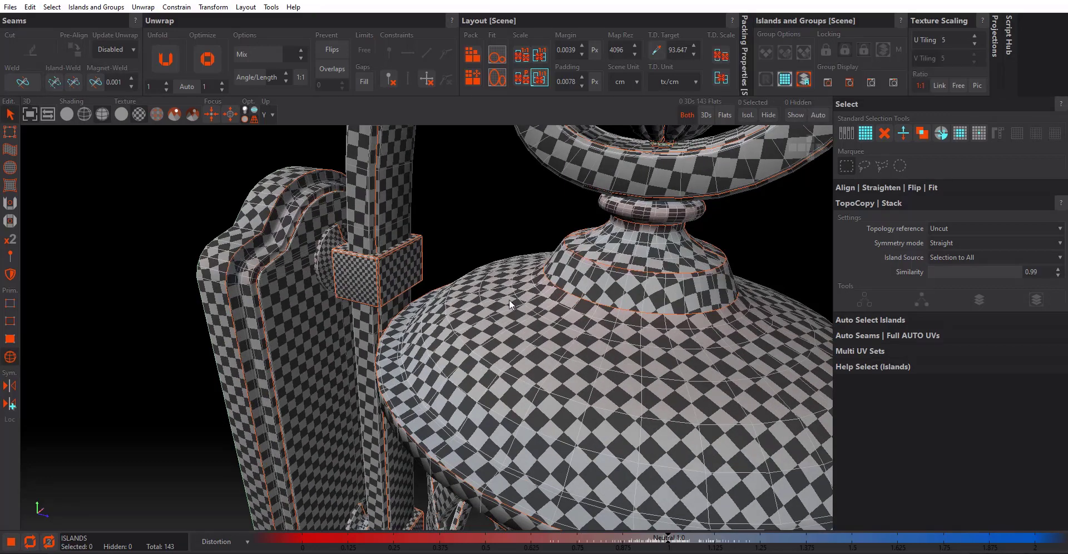
- Compare the checker size on the small bracket box with that on the lantern's roof, back plate and arm
scroll(509, 299, "down", 2)
left_click_drag(509, 390, 539, 396, "alt")
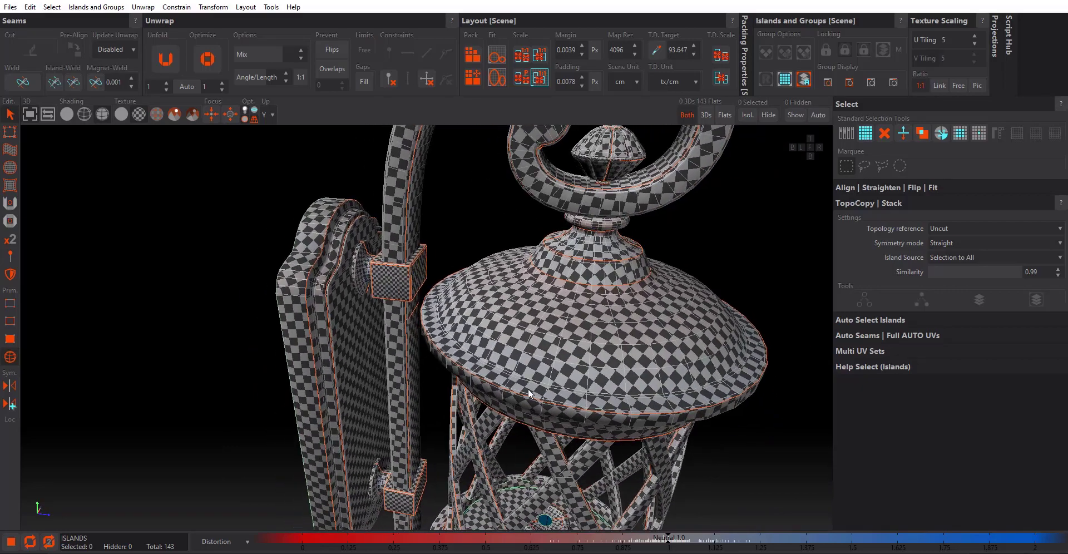
scroll(472, 294, "up", 3)
scroll(351, 281, "up", 3)
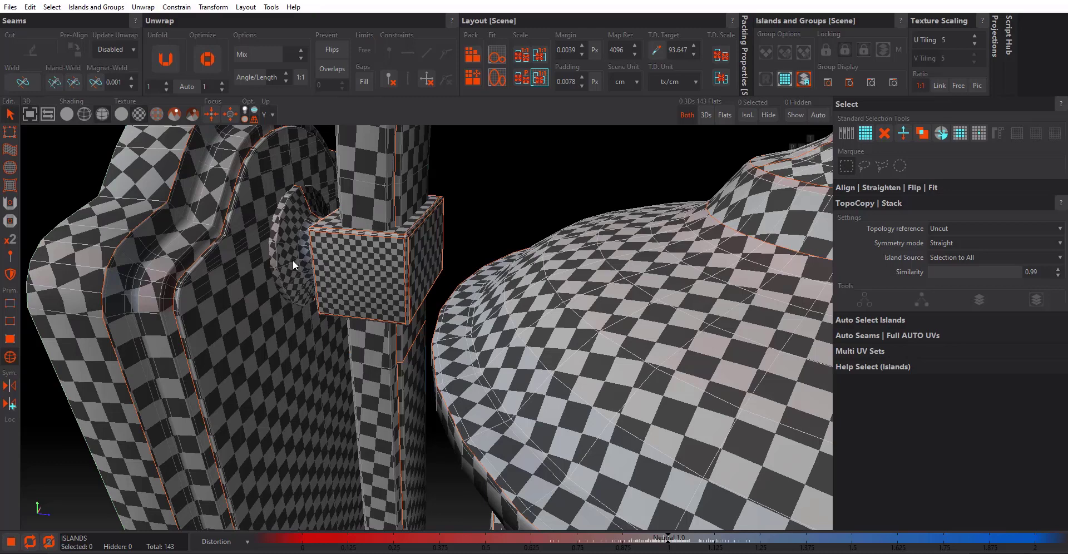
scroll(293, 260, "down", 1)
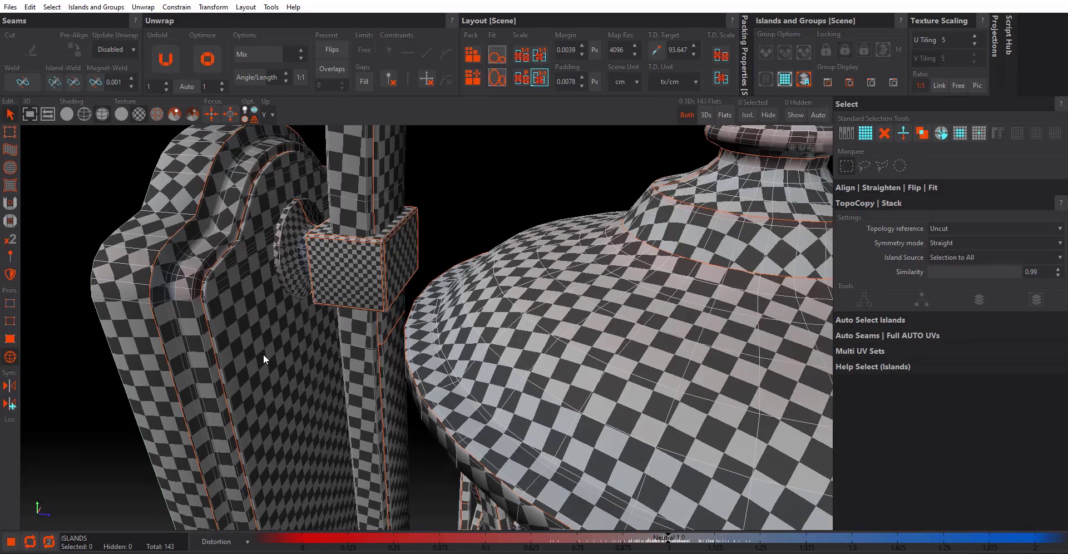
scroll(349, 265, "up", 2)
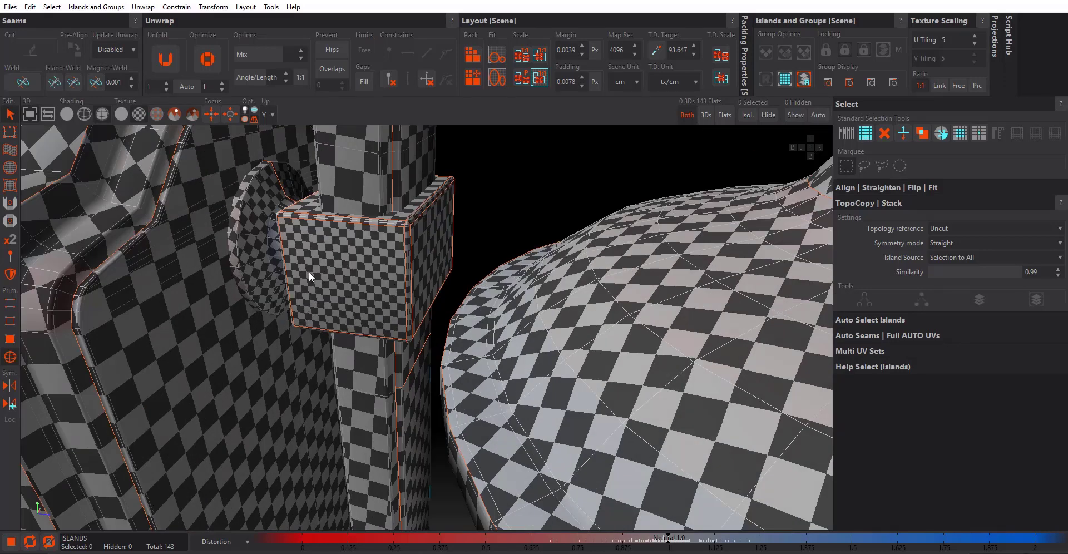
scroll(309, 271, "down", 5)
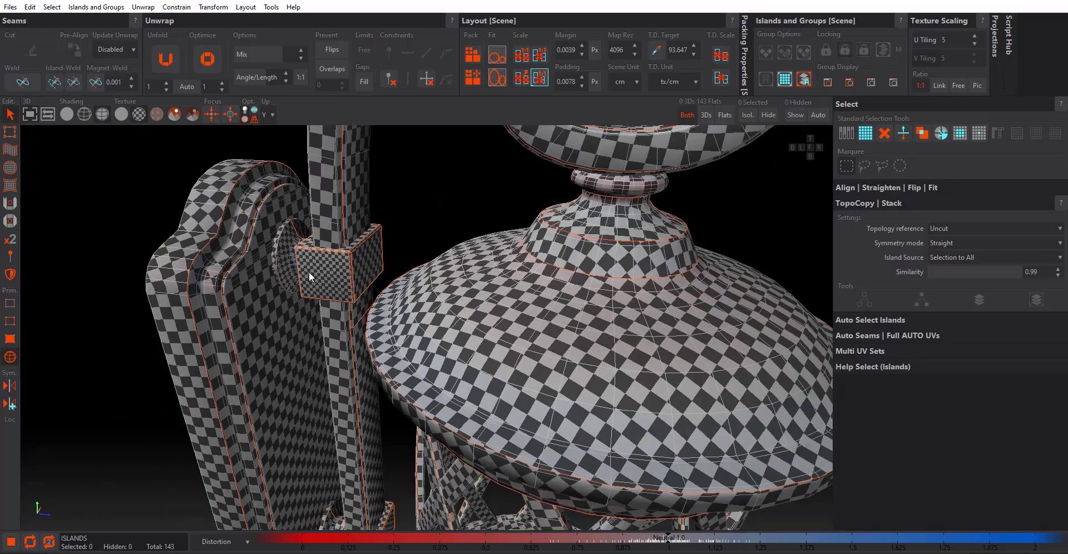
scroll(309, 275, "up", 2)
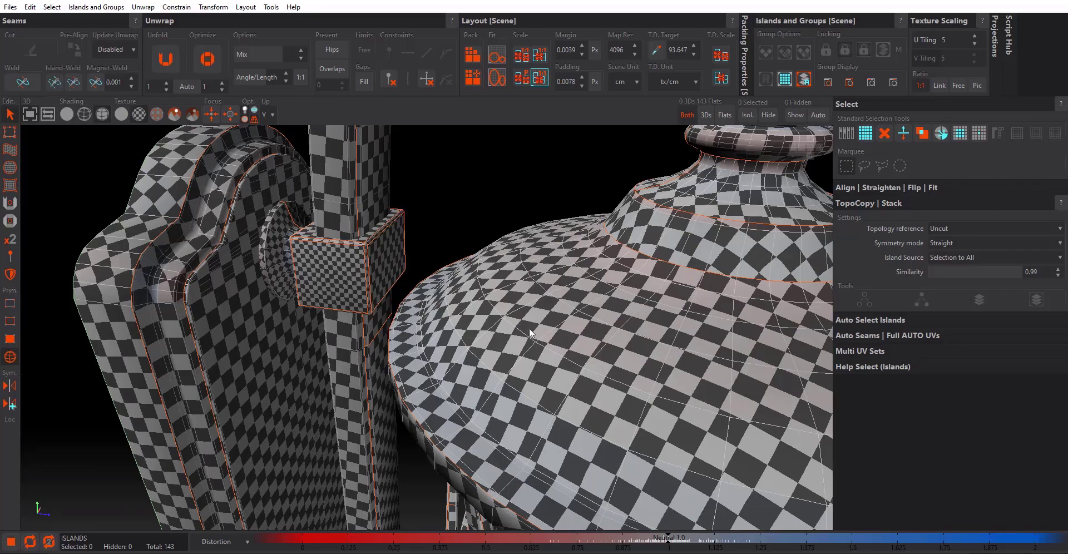
scroll(524, 334, "down", 5)
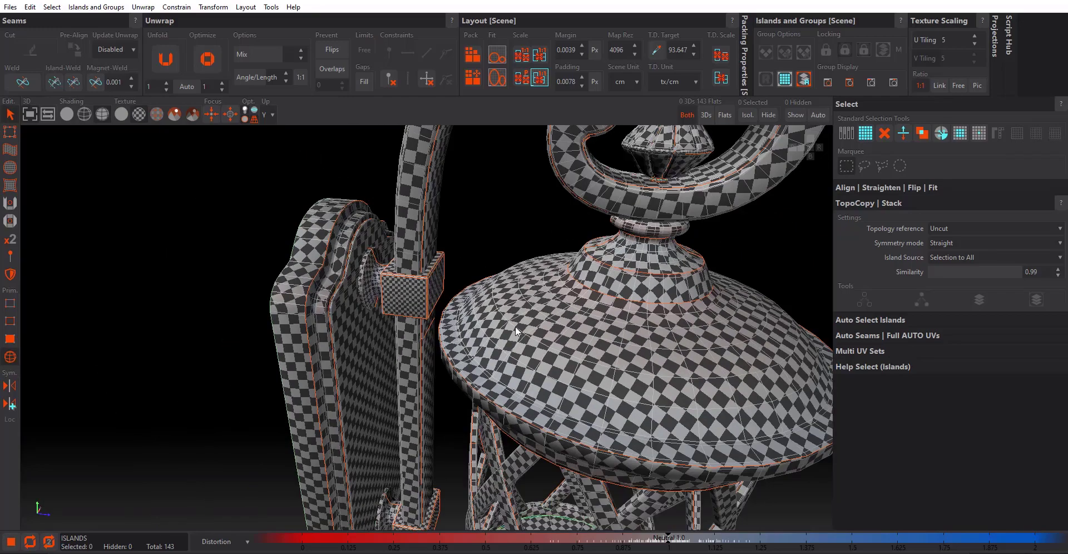
left_click_drag(511, 334, 559, 332, "alt")
middle_click_drag(559, 332, 452, 336, "alt")
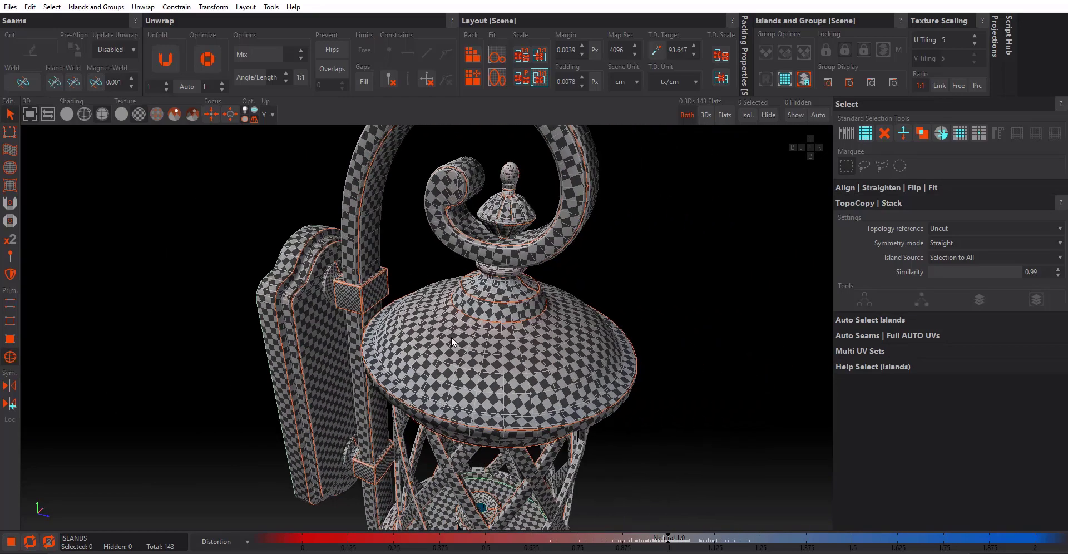
- Examine the checker density on the lantern's roof, bracket boxes, back plate and lattice from close up and from farther away
scroll(448, 339, "up", 2)
scroll(498, 356, "down", 2)
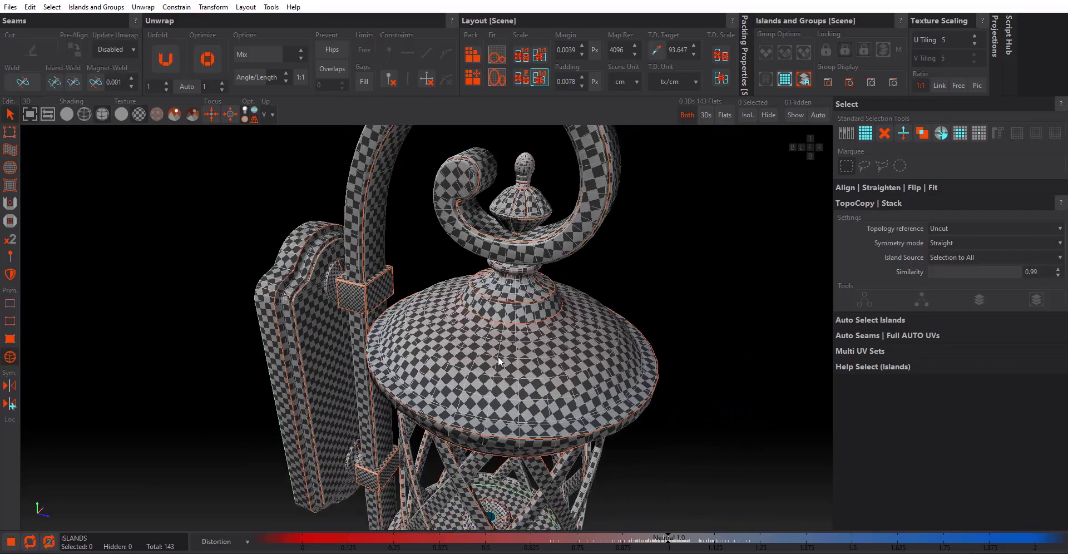
mouse_move(504, 394)
left_mouse_down("alt")
mouse_move(483, 383)
mouse_move(491, 385)
left_mouse_up("alt")
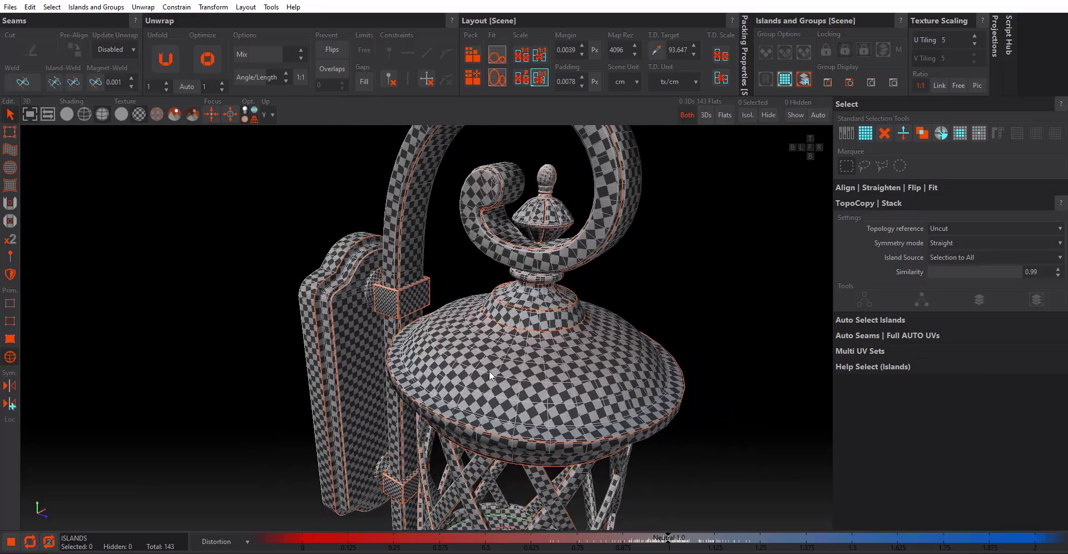
scroll(505, 366, "down", 3)
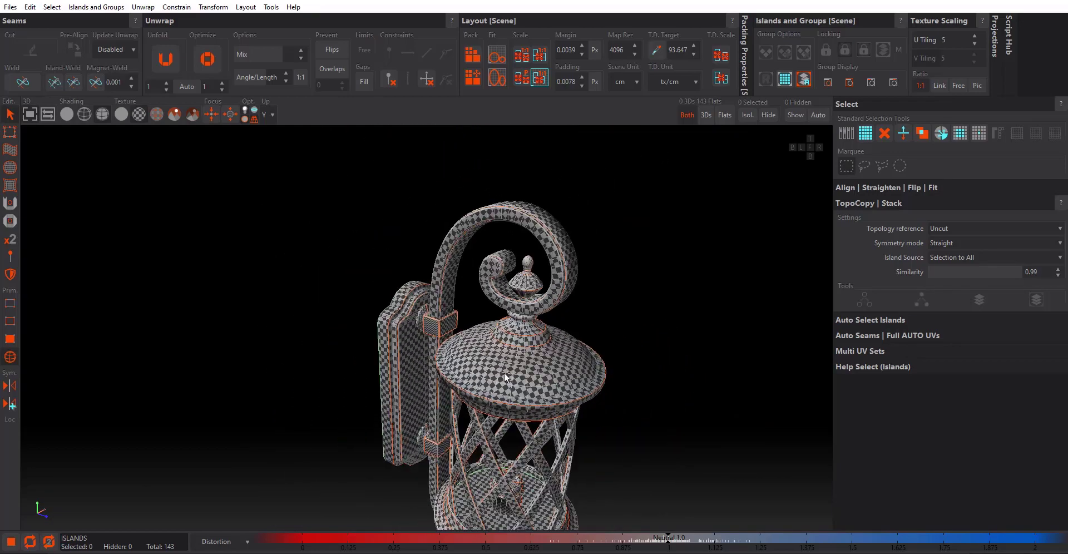
scroll(492, 333, "up", 1)
left_click_drag(498, 329, 505, 310, "alt")
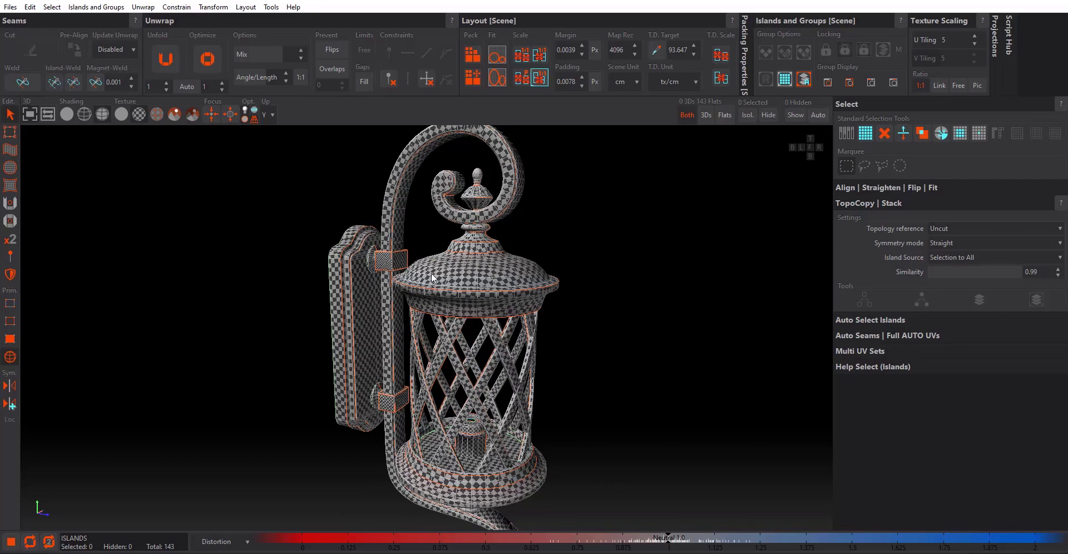
scroll(445, 273, "up", 4)
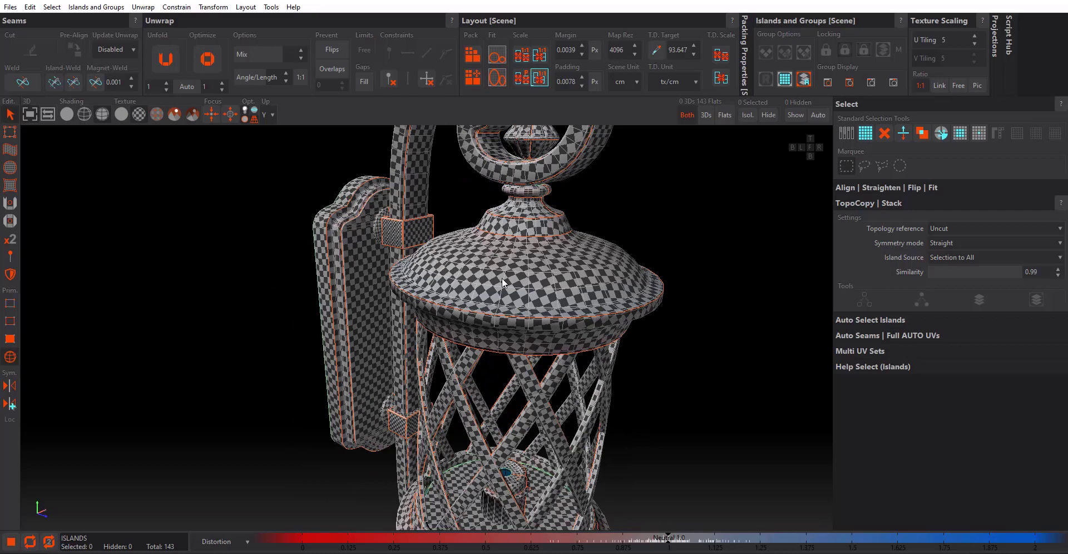
scroll(502, 282, "up", 5)
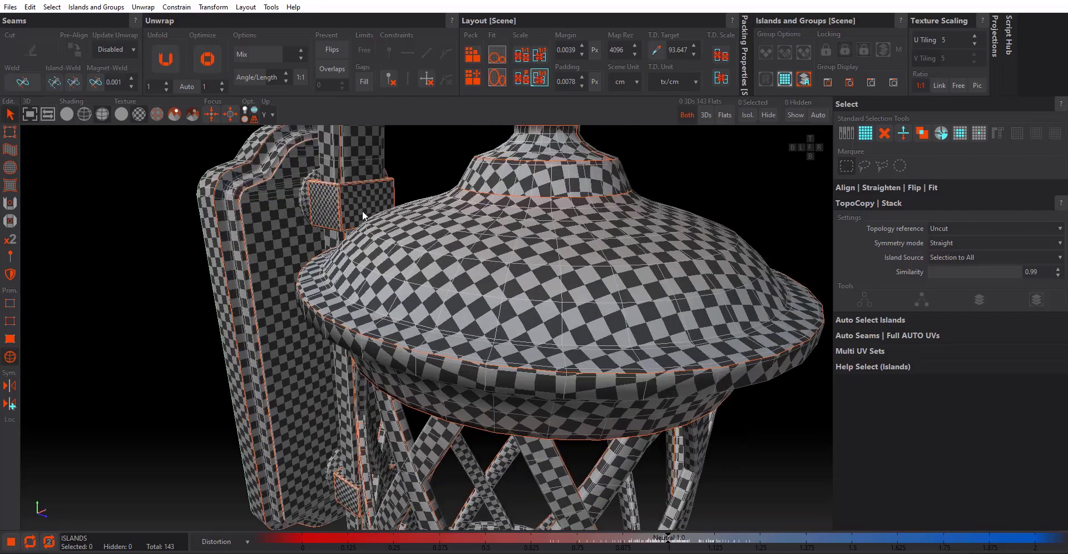
middle_click_drag(357, 206, 393, 219)
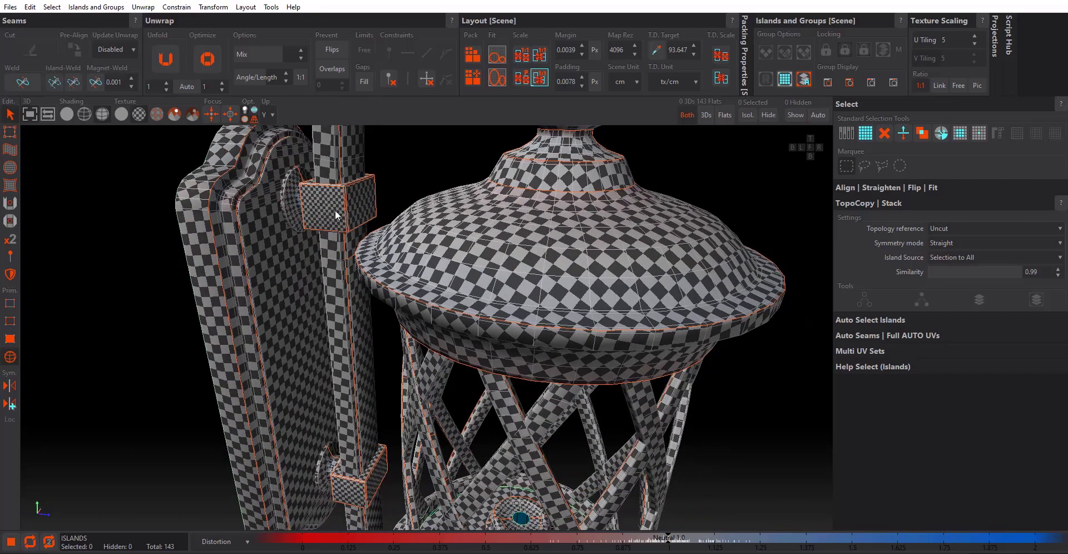
scroll(336, 212, "down", 5)
middle_click_drag(380, 263, 286, 308)
scroll(341, 292, "down", 3)
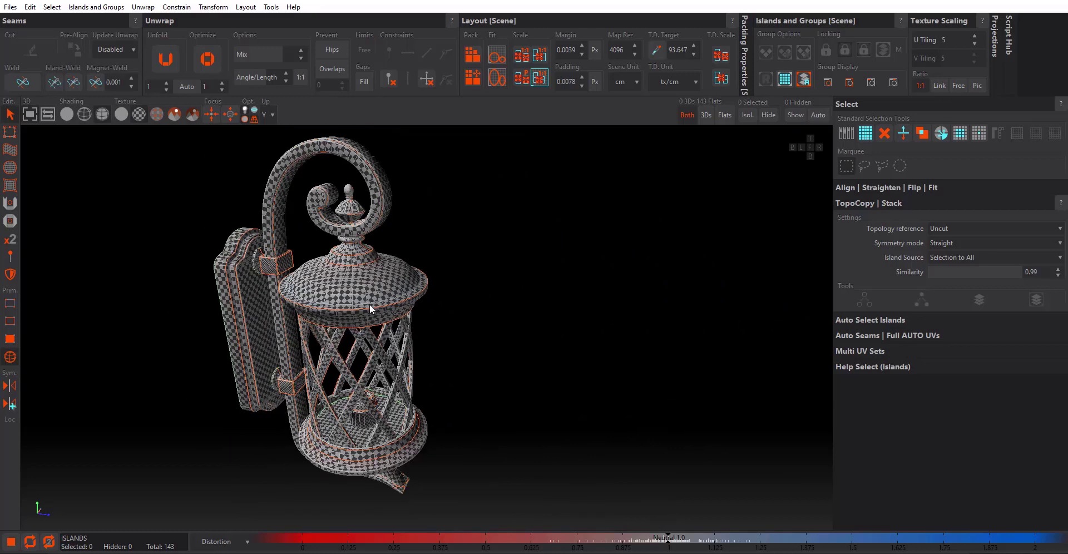
mouse_move(370, 309)
middle_mouse_down()
mouse_move(355, 298)
mouse_move(381, 305)
middle_mouse_up()
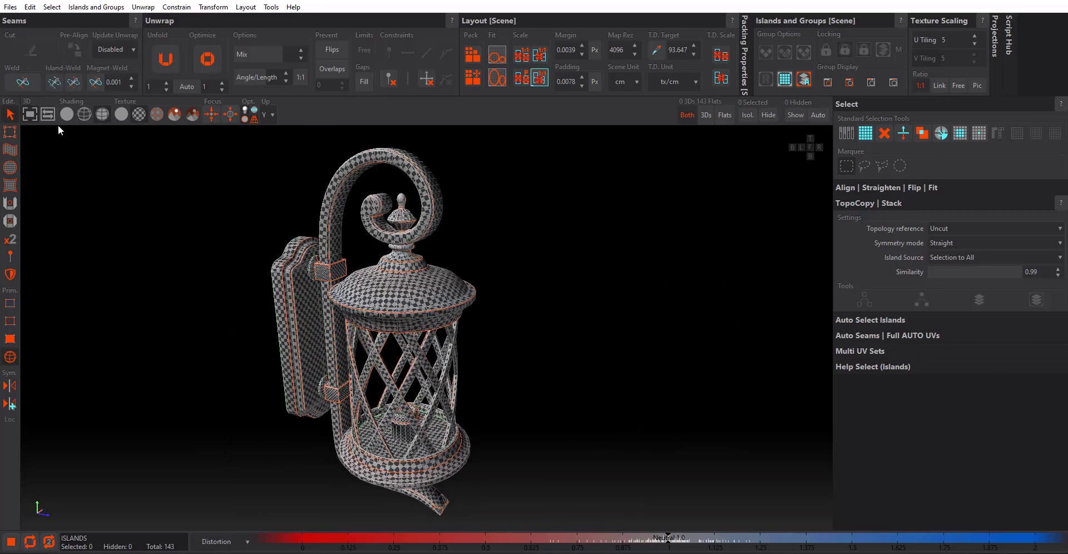
- Show the 3D and UV views side by side and select the UV island of the lantern's roof
left_click(43, 116)
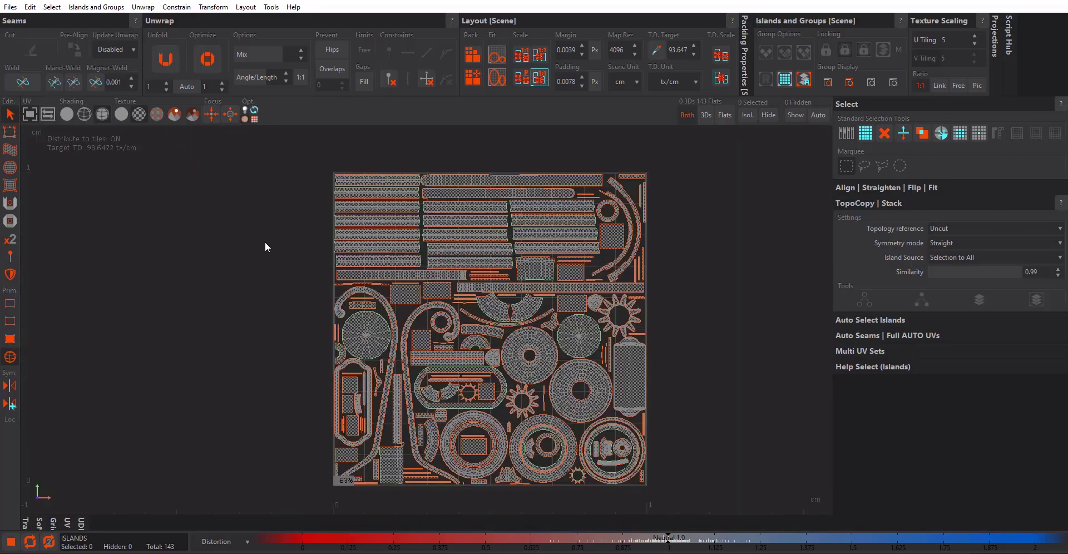
left_click(40, 118)
left_click(236, 279)
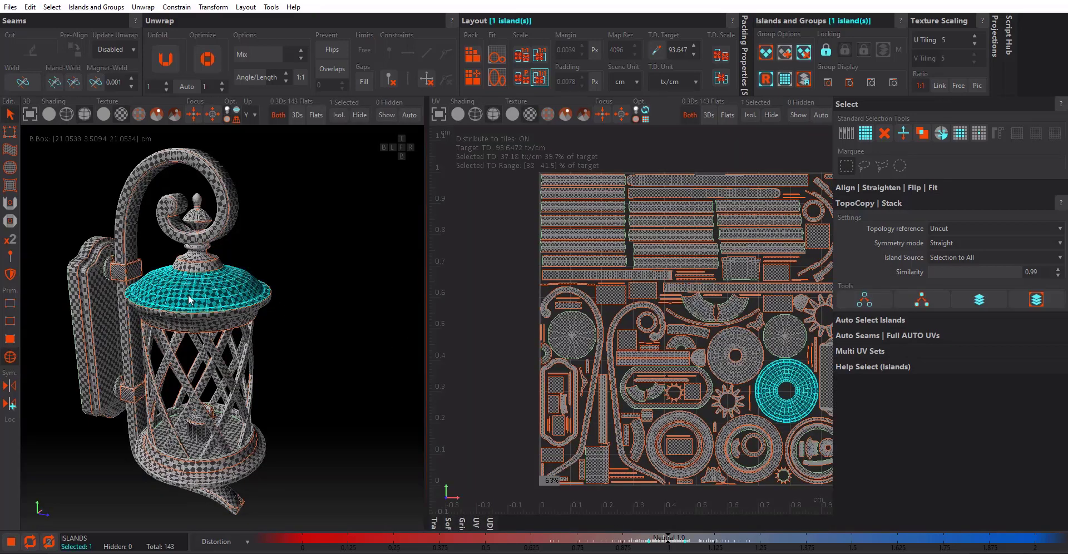
middle_click_drag(782, 373, 684, 329)
scroll(685, 331, "up", 5)
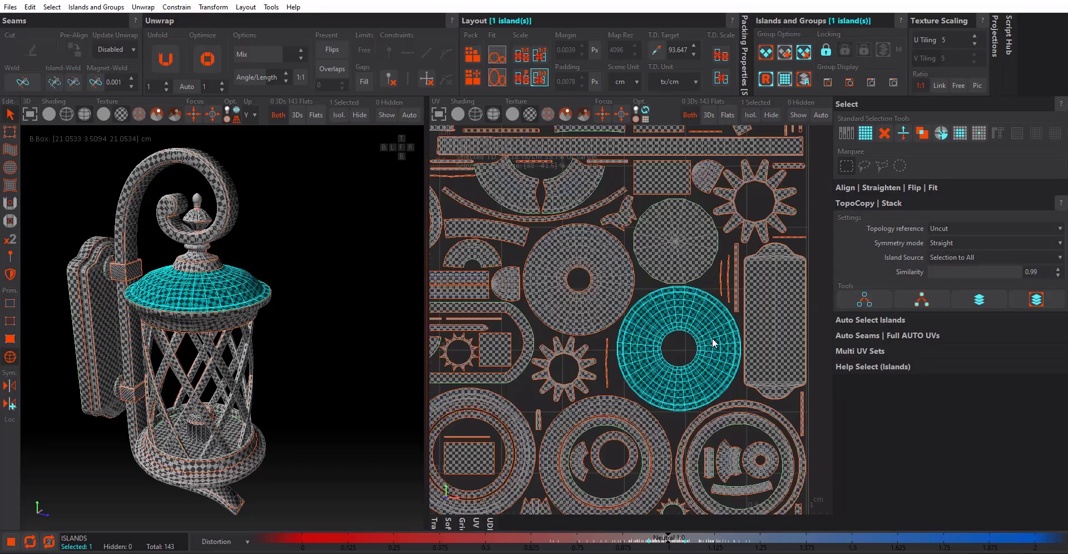
- Scale the roof's UV island down and then up to a texel density of about 47 tx/cm
mouse_move(583, 326)
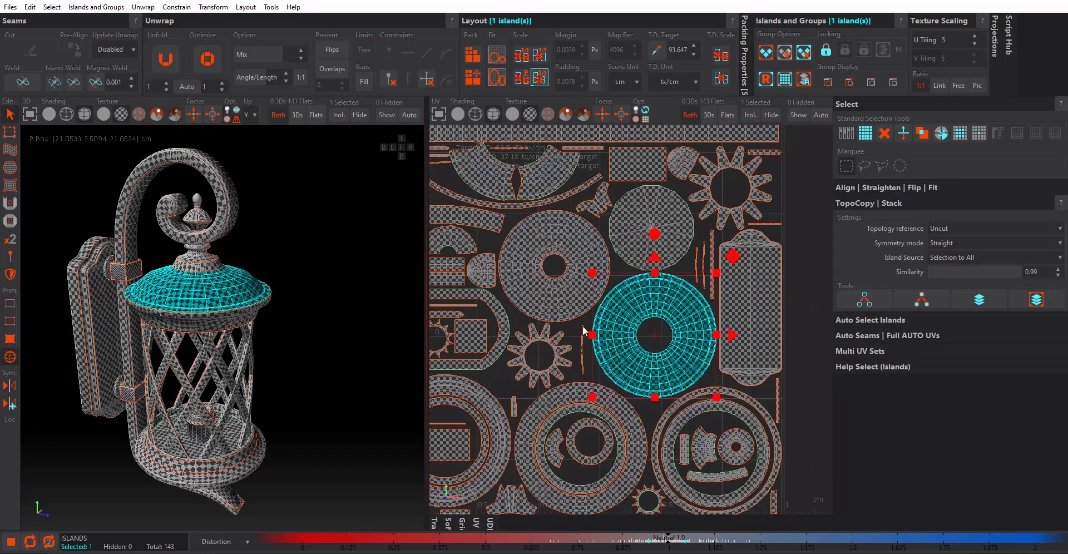
left_click_drag(713, 269, 606, 331)
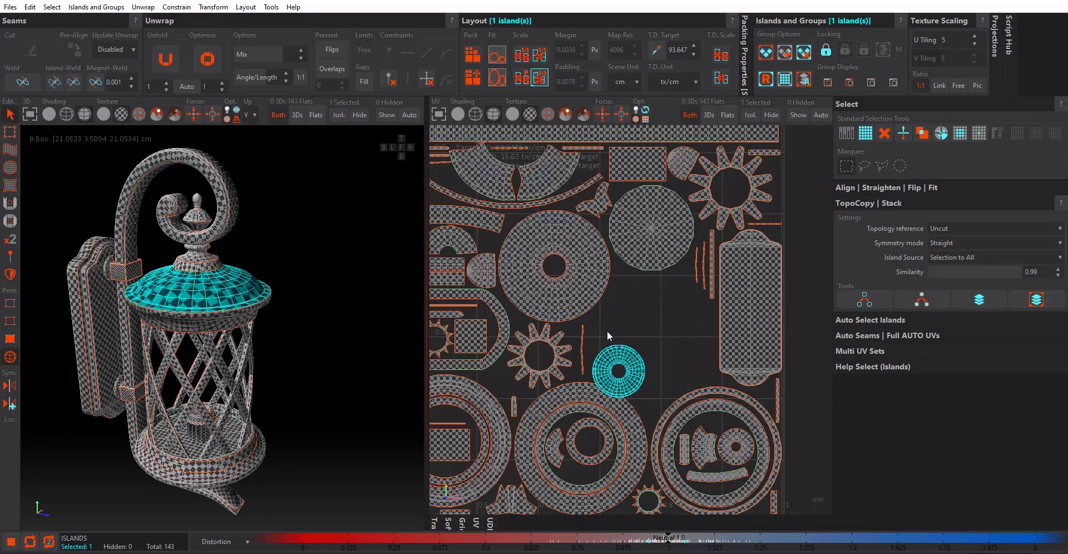
left_click_drag(606, 330, 722, 256)
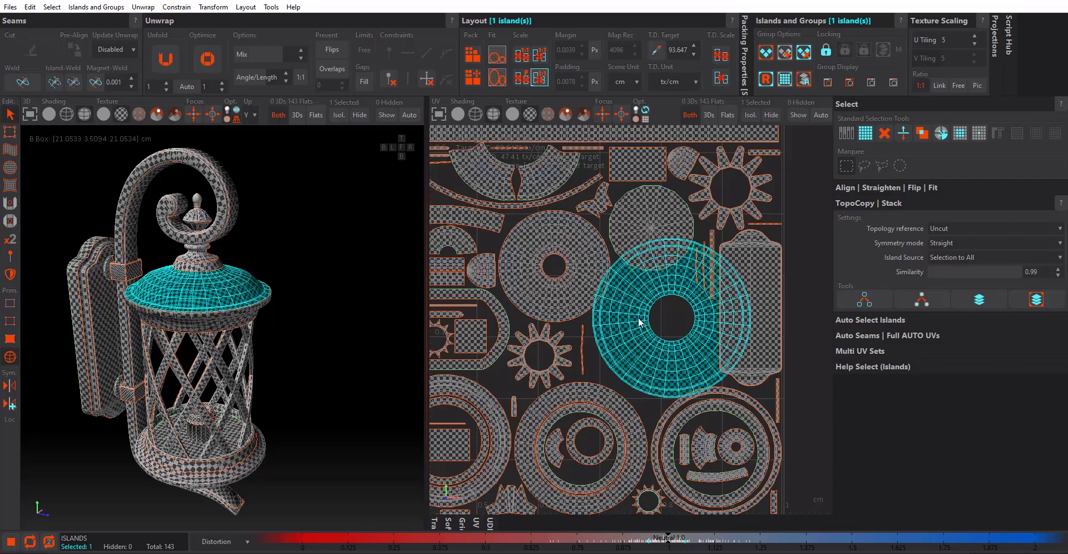
- Select the front face of the upper bracket box and scale its UV island down to less than half its size
scroll(201, 303, "up", 3)
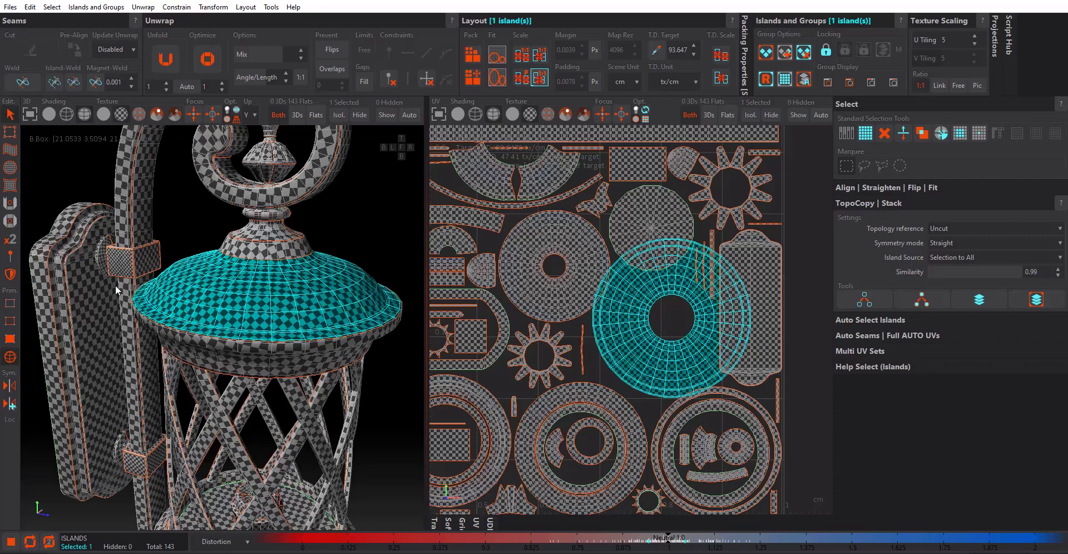
scroll(189, 292, "up", 3)
left_click(176, 280)
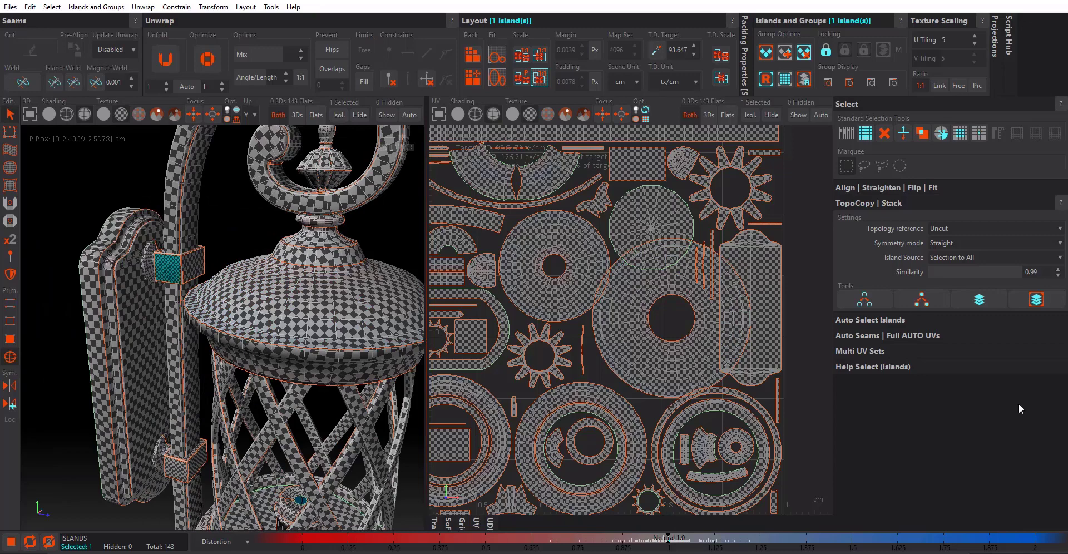
scroll(695, 314, "down", 4)
key("f")
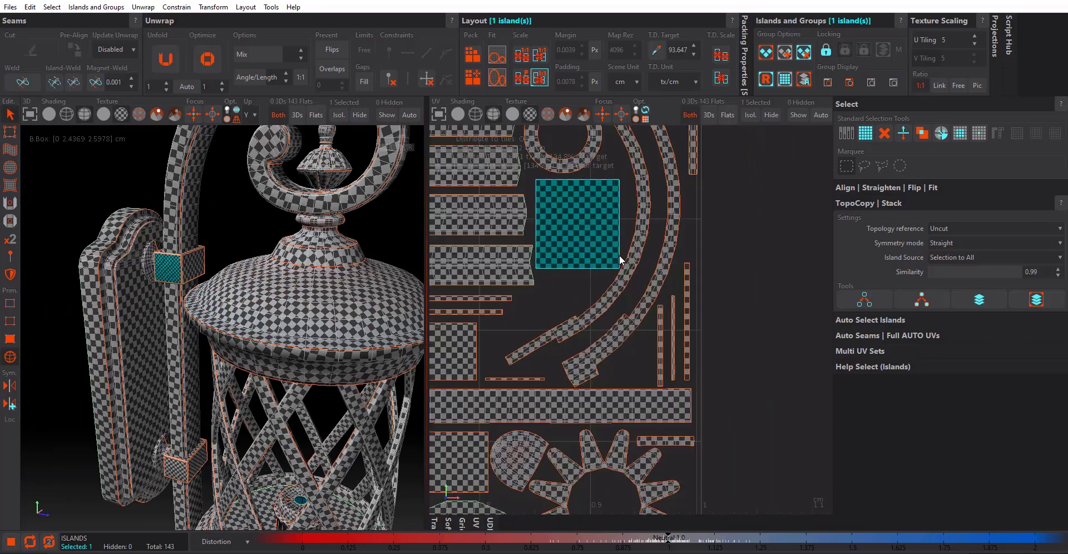
key("space")
key("space")
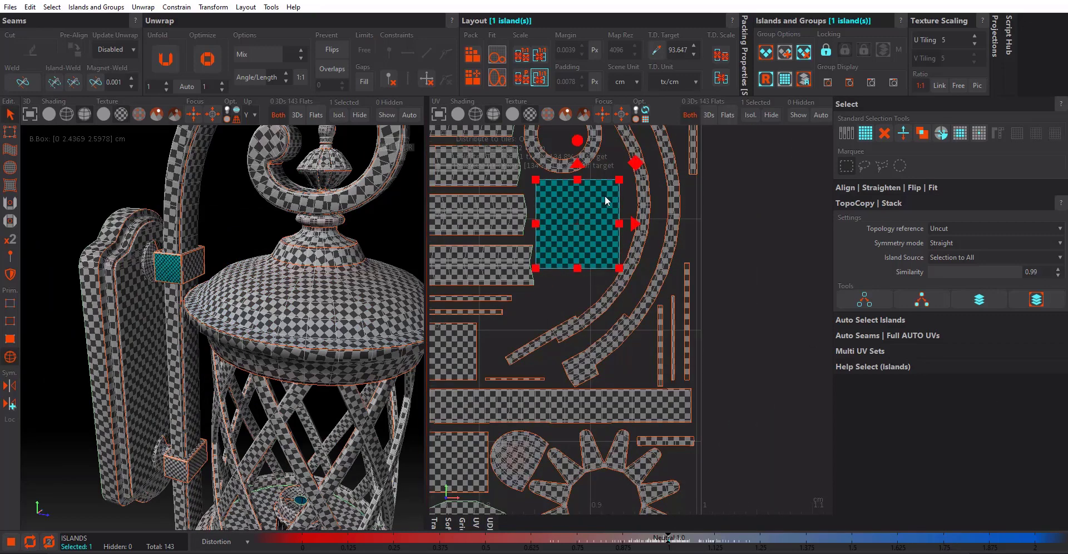
left_click_drag(617, 181, 565, 231)
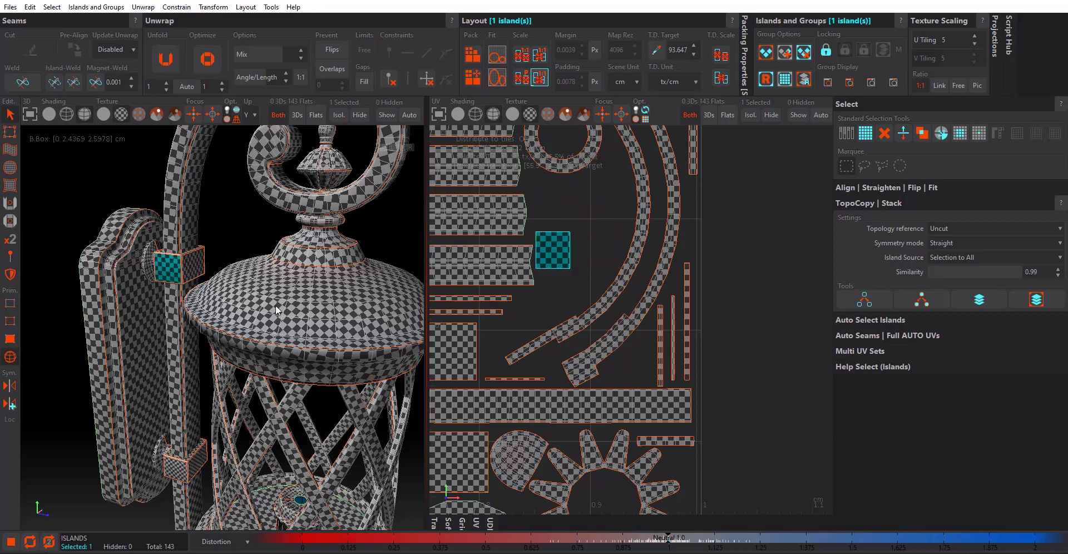
- Select the back plate's large flat island and scale it up to a texel density of about 62 tx/cm
left_click(157, 345)
scroll(334, 322, "down", 5)
scroll(628, 257, "down", 5)
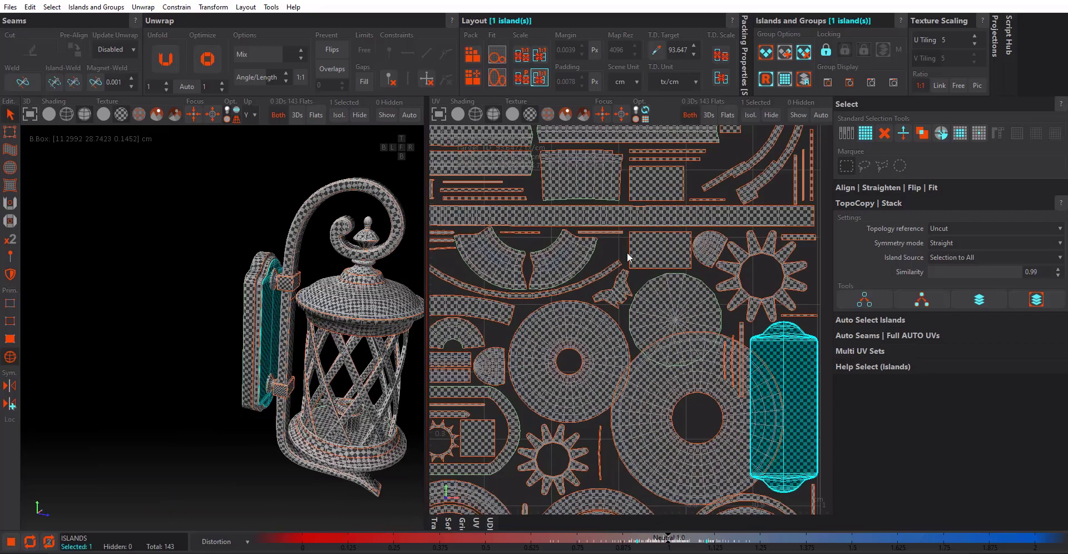
middle_click_drag(787, 409, 606, 308)
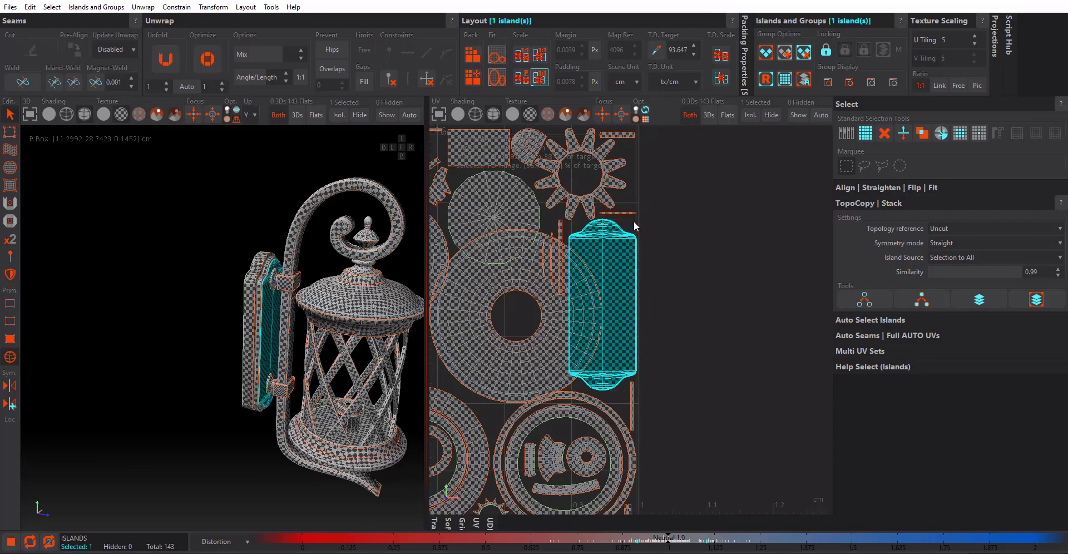
left_click_drag(634, 226, 751, 134)
scroll(284, 314, "up", 5)
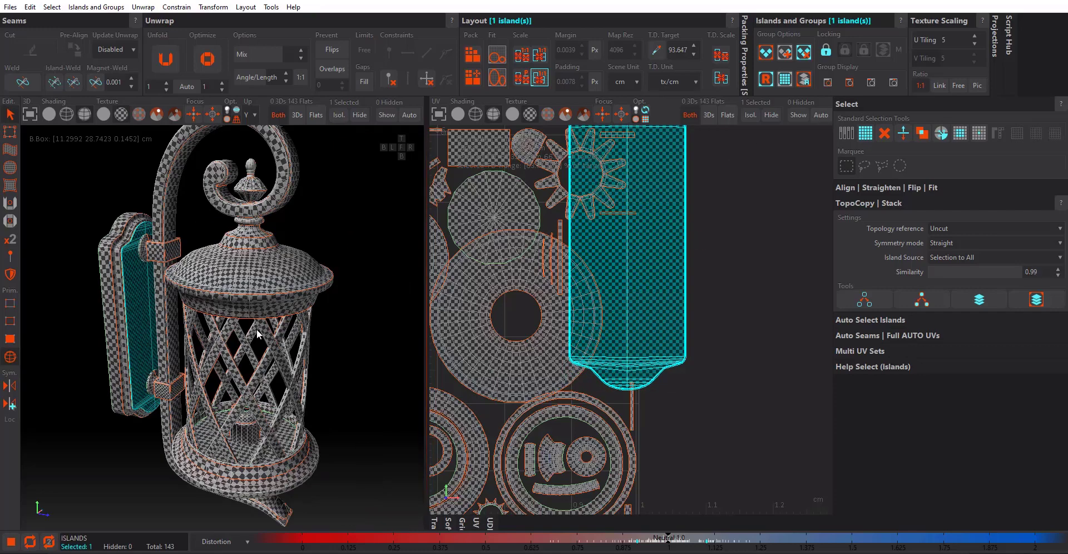
- Deselect the back plate's island and repack all the UV islands into the 0–1 tile
left_click_drag(257, 330, 361, 327, "alt")
scroll(530, 336, "down", 5)
middle_click_drag(528, 339, 624, 367)
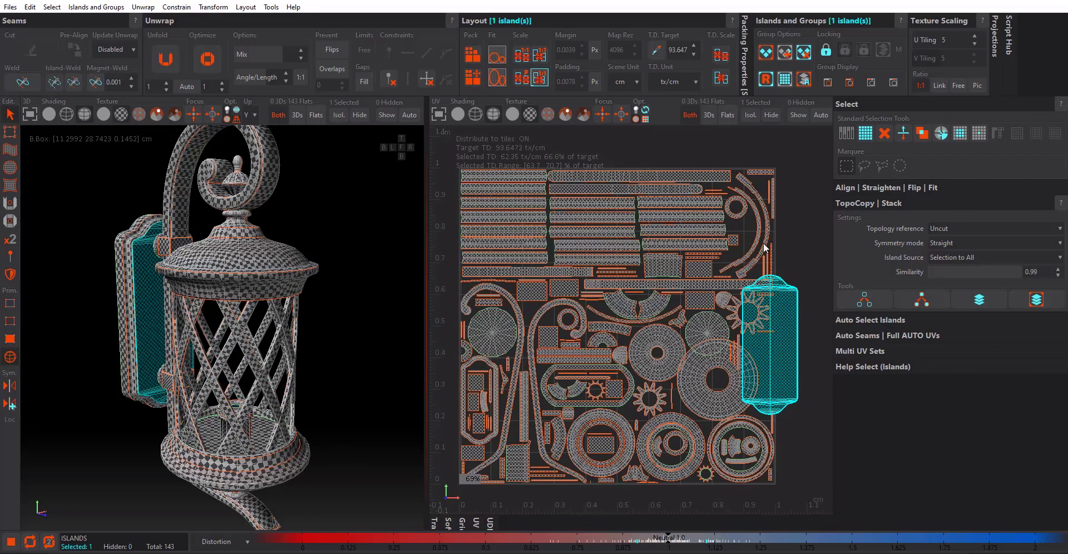
left_click(783, 236)
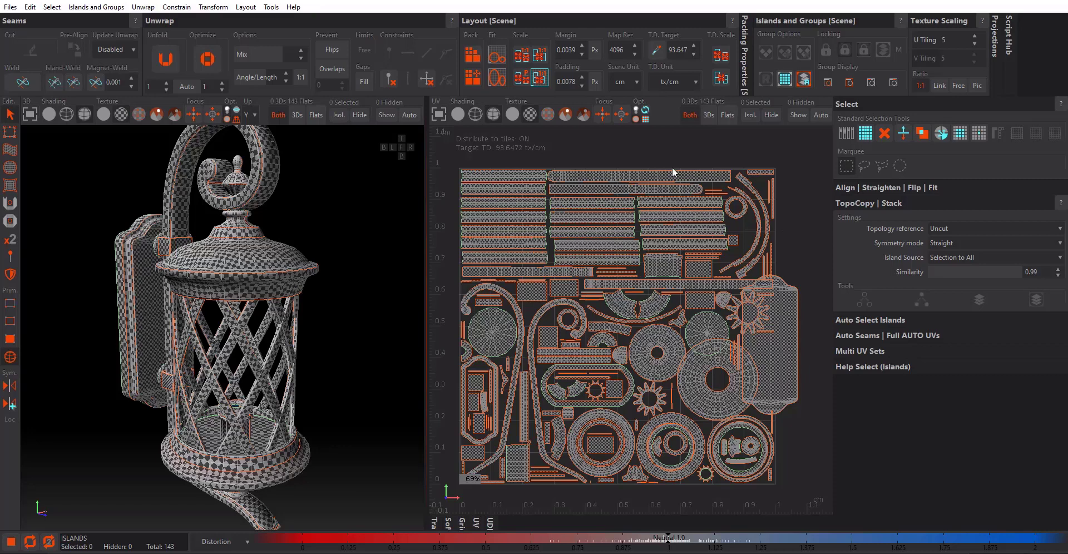
left_click(471, 55)
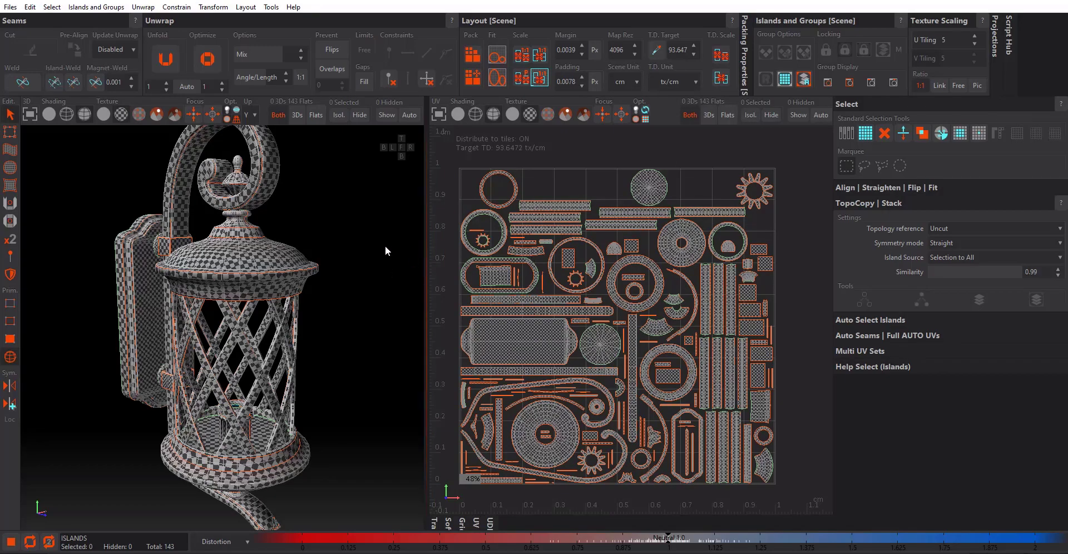
- Compare the checker size on the roof, bracket boxes, back plate and arm in 3D after the repacking
scroll(241, 262, "up", 2)
left_click_drag(242, 261, 309, 305, "alt")
scroll(184, 242, "up", 3)
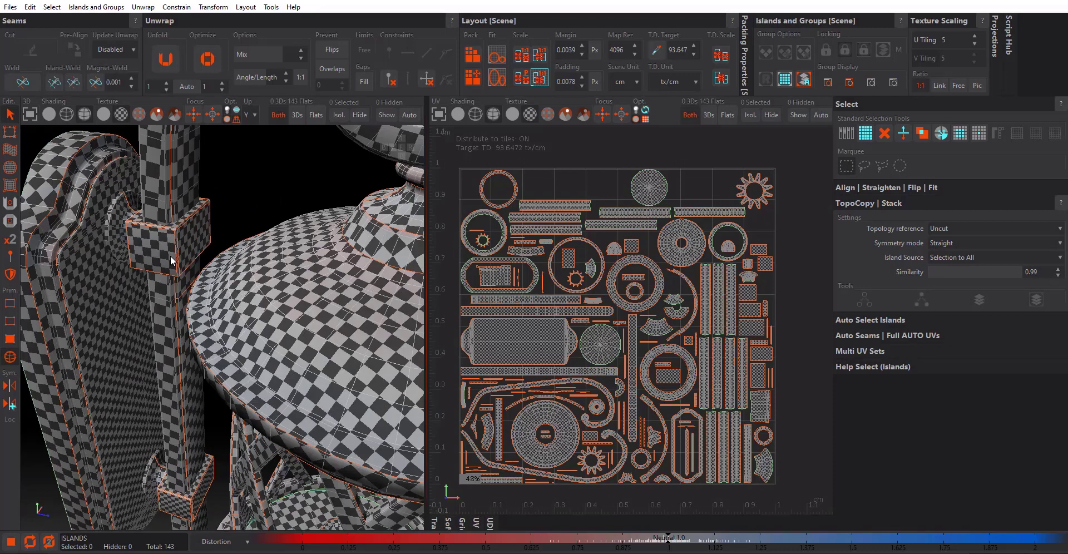
scroll(170, 256, "down", 5)
mouse_move(236, 340)
left_mouse_down("alt")
mouse_move(232, 308)
mouse_move(225, 342)
left_mouse_up("alt")
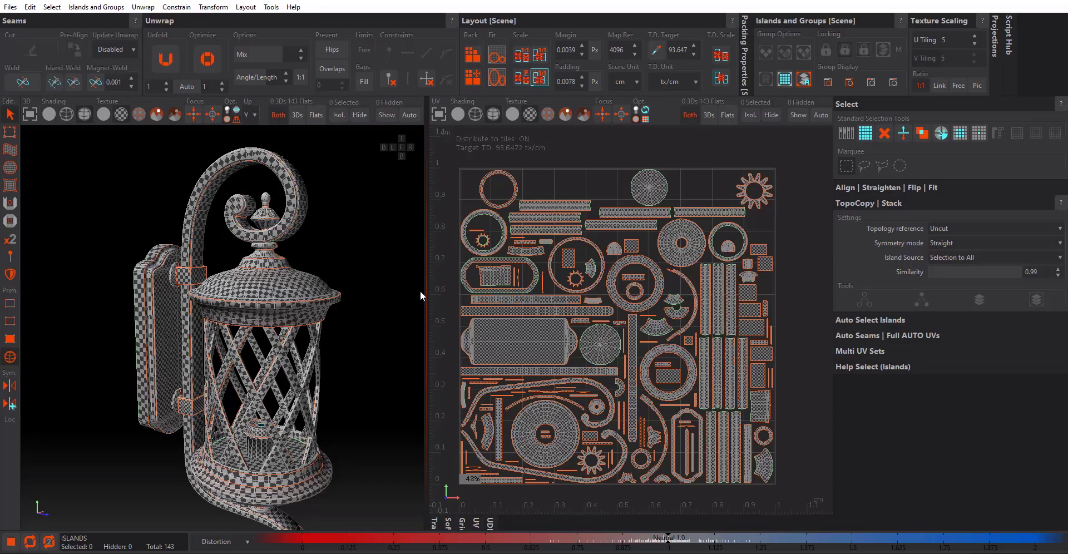
scroll(284, 278, "up", 3)
left_click_drag(276, 279, 277, 316, "alt")
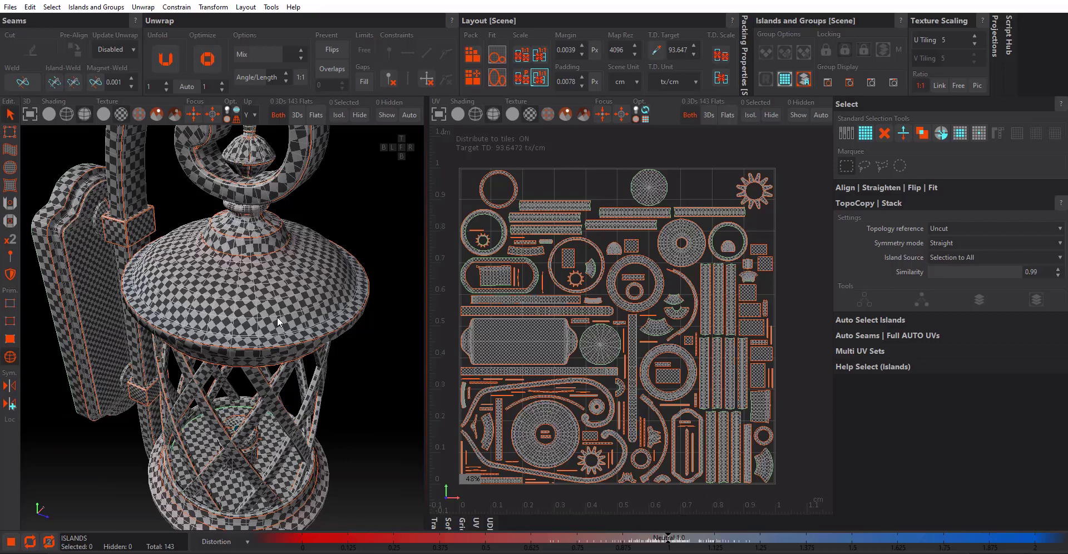
scroll(278, 317, "down", 3)
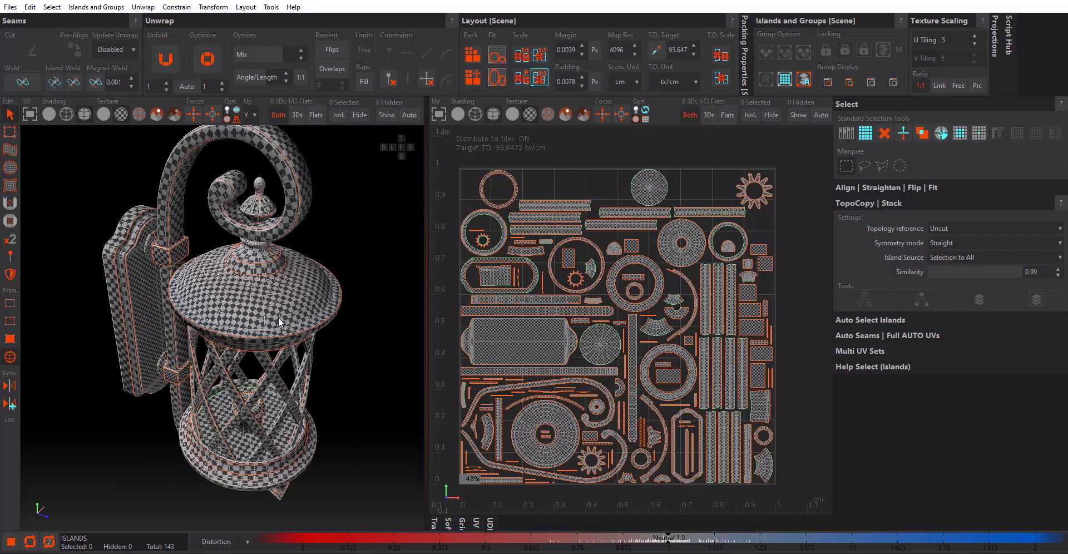
mouse_move(275, 315)
left_mouse_down("alt")
mouse_move(280, 338)
mouse_move(278, 327)
left_mouse_up("alt")
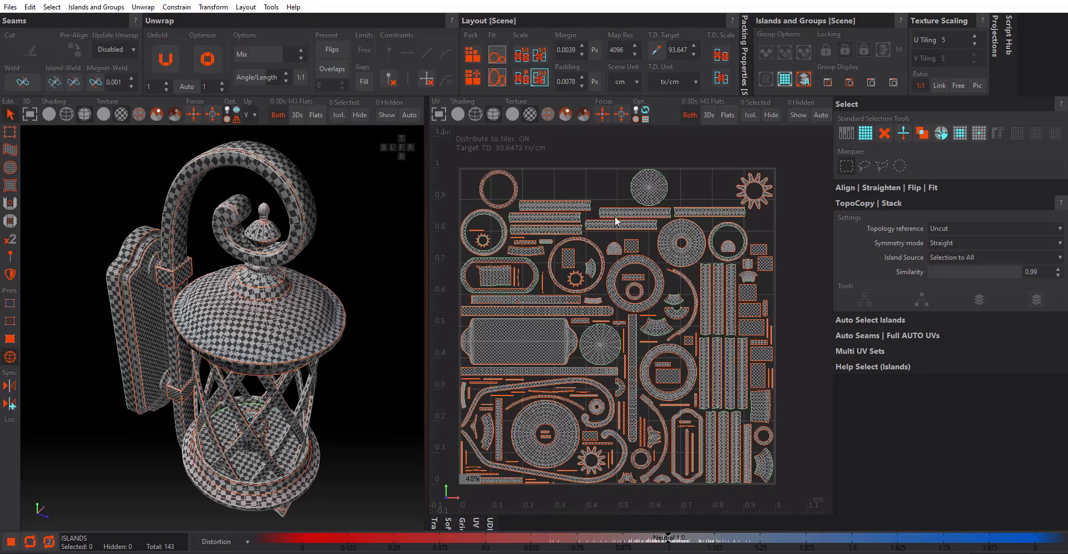
- Enlarge the round disc island at the tile's upper edge, and scale the roof's island up to about 69 tx/cm
left_click(663, 194)
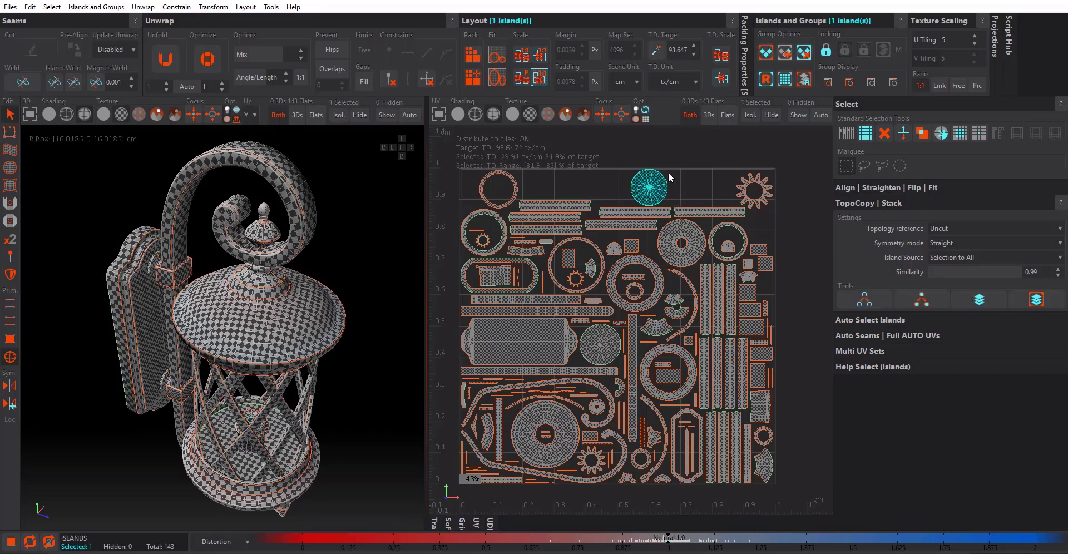
key("space")
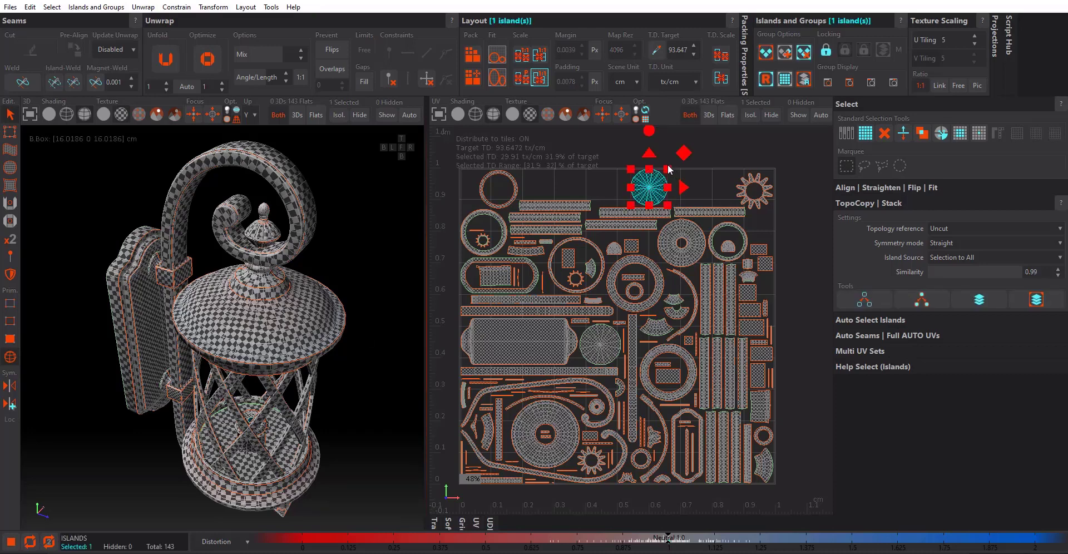
left_click_drag(667, 169, 715, 125)
left_click(326, 335)
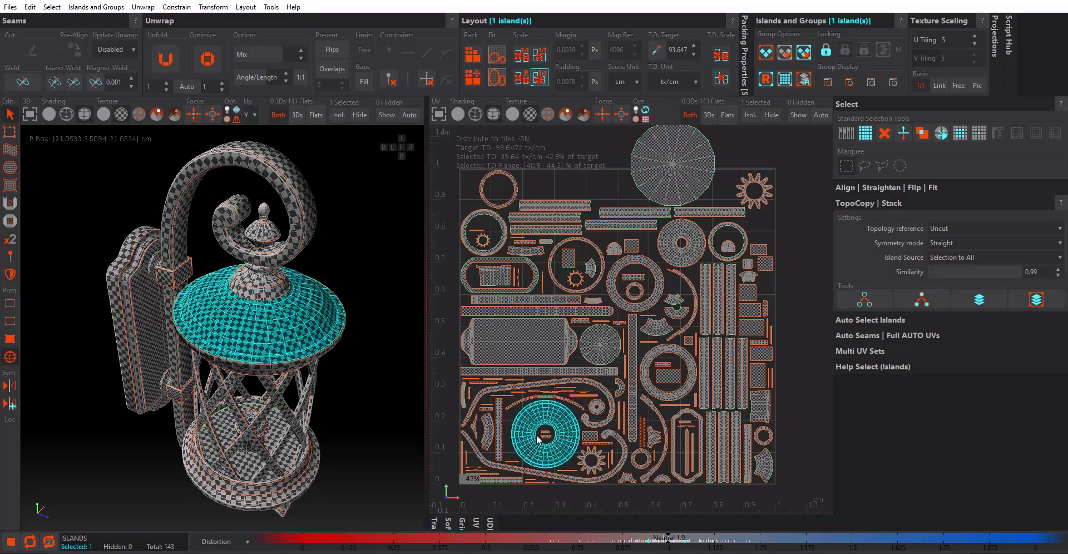
left_click_drag(577, 405, 628, 356)
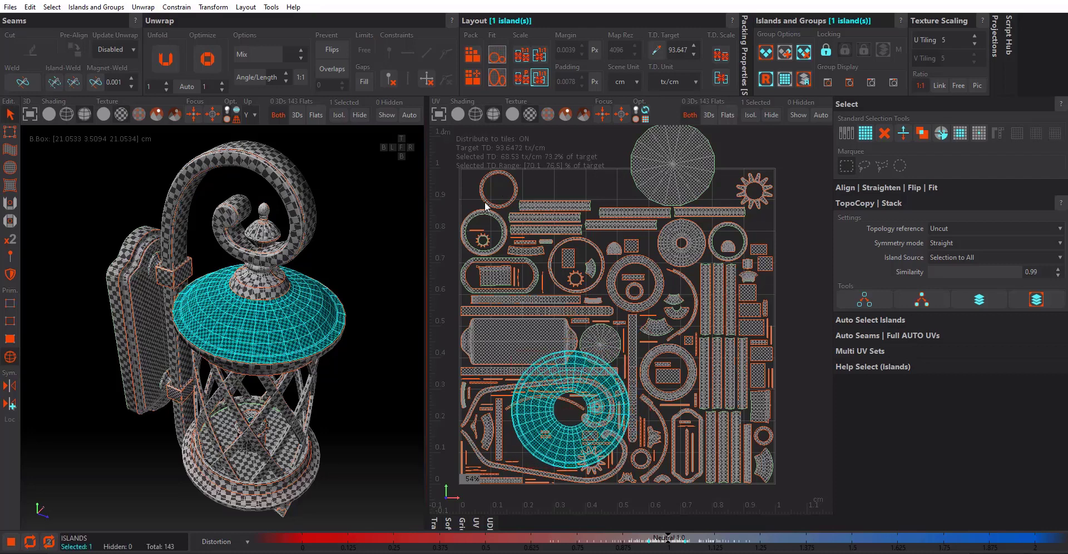
- Select the three strut strip islands near the tile's upper edge and rotate them to a diagonal orientation
left_click_drag(571, 311, 409, 218)
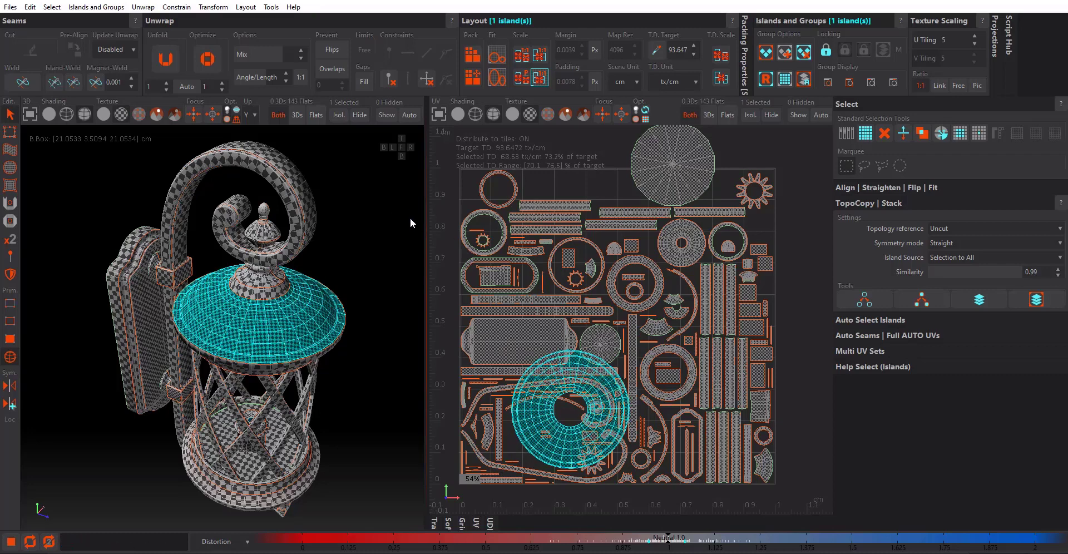
left_click_drag(567, 184, 550, 238)
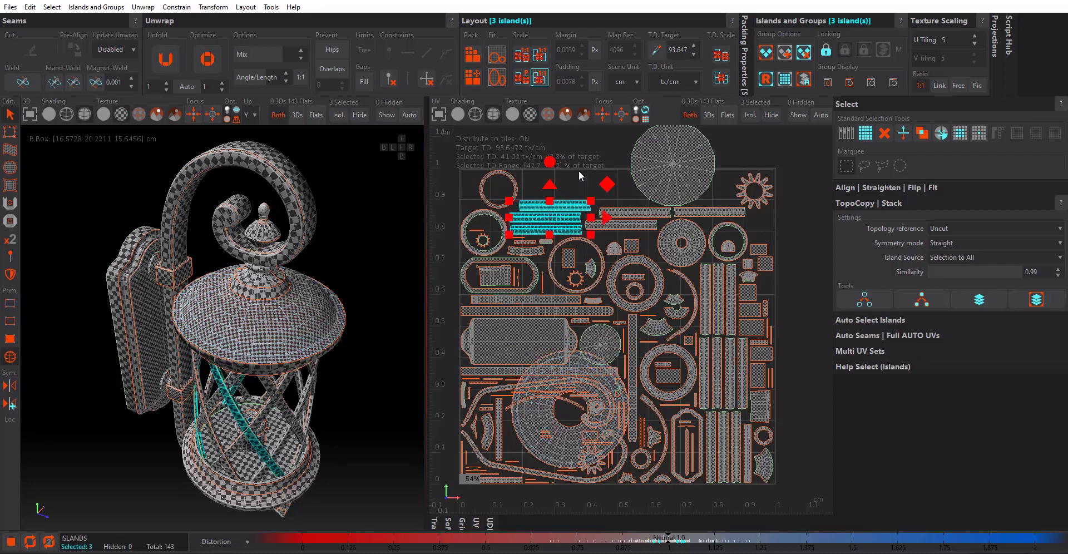
left_click_drag(549, 161, 507, 238)
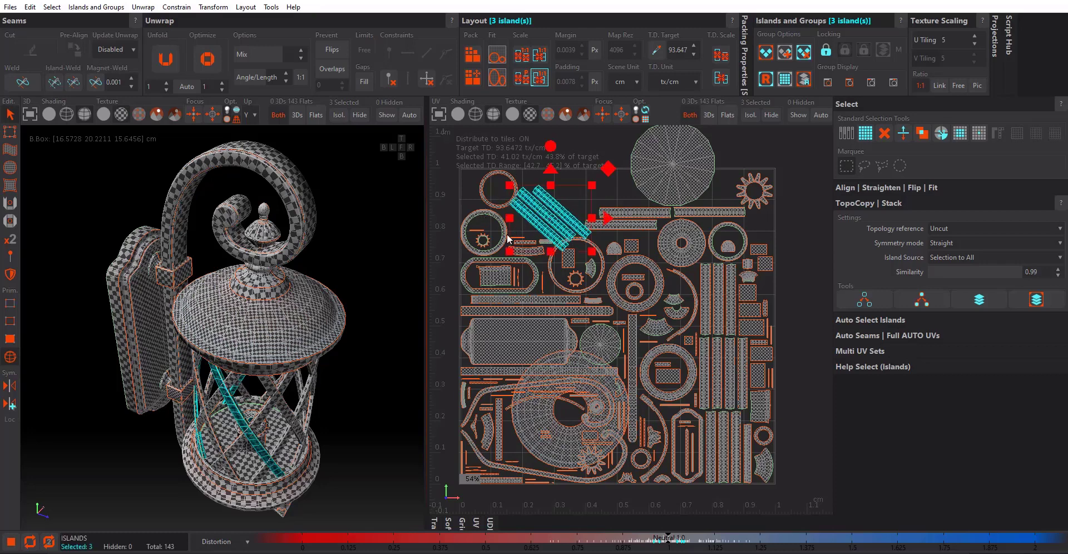
middle_click_drag(601, 133, 594, 224)
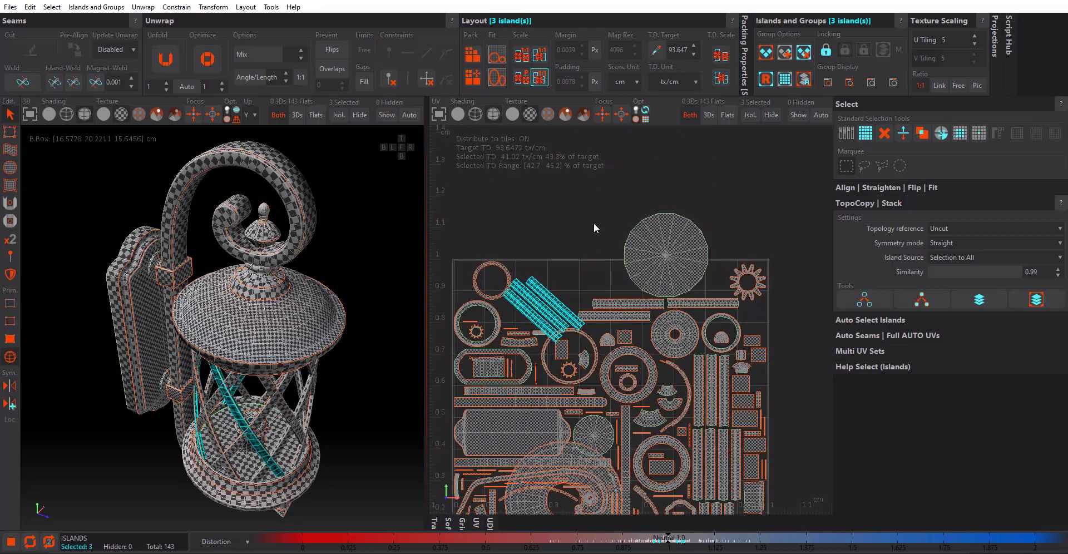
- Try packing only the three rotated strip islands, and undo that packing
left_click(472, 54)
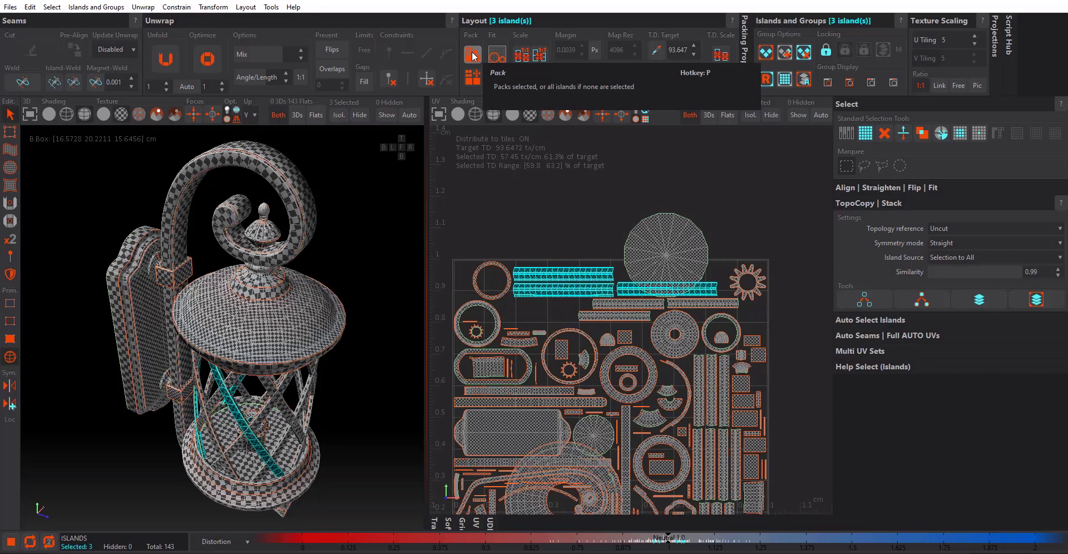
left_click(572, 222)
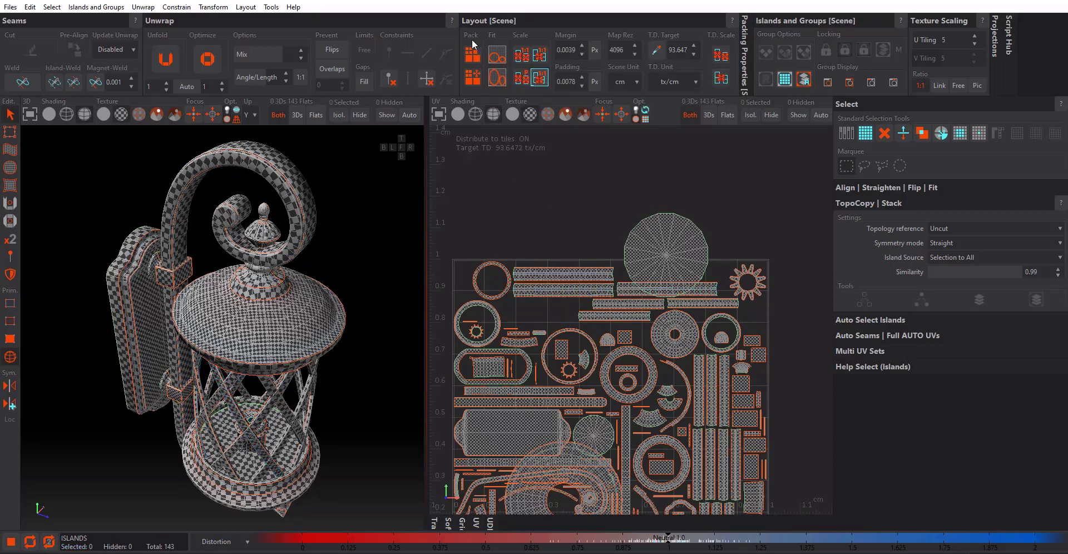
key("ctrl+z")
key("ctrl+z")
left_click(527, 214)
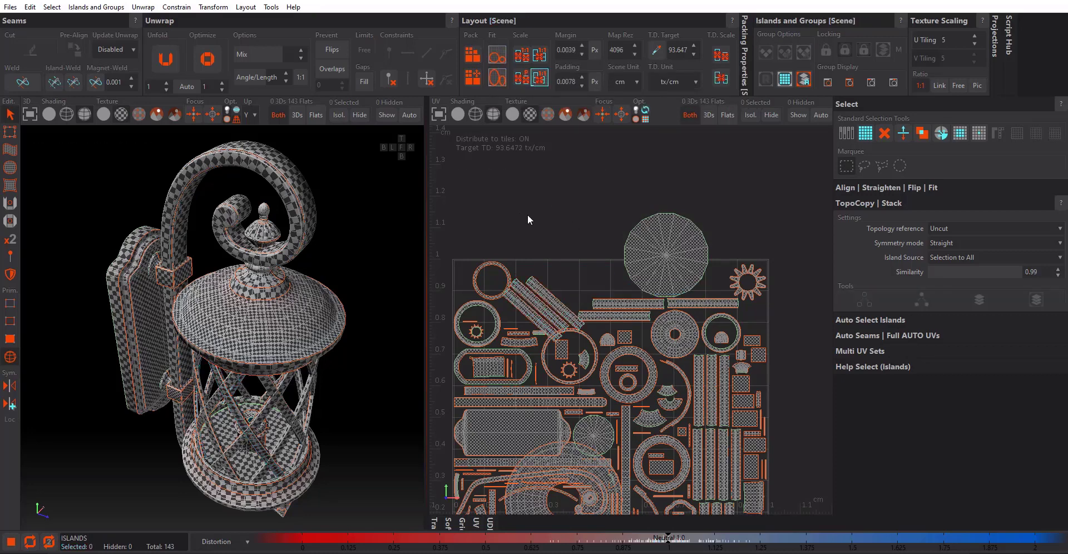
- Repack all the UV islands into the 0–1 tile with a uniform texel density
key("f")
middle_click_drag(603, 307, 607, 303)
scroll(599, 304, "down", 2)
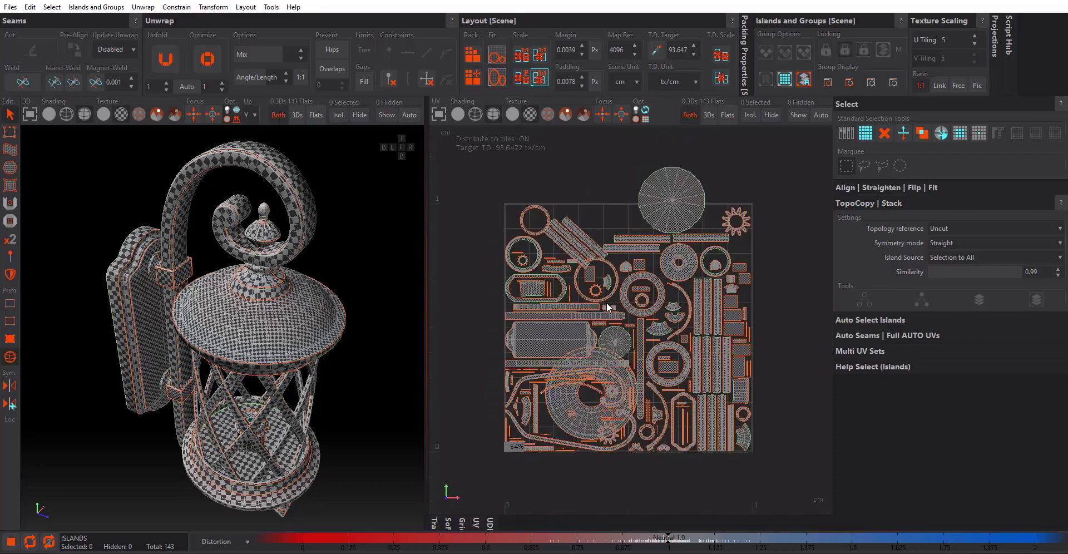
left_click(468, 64)
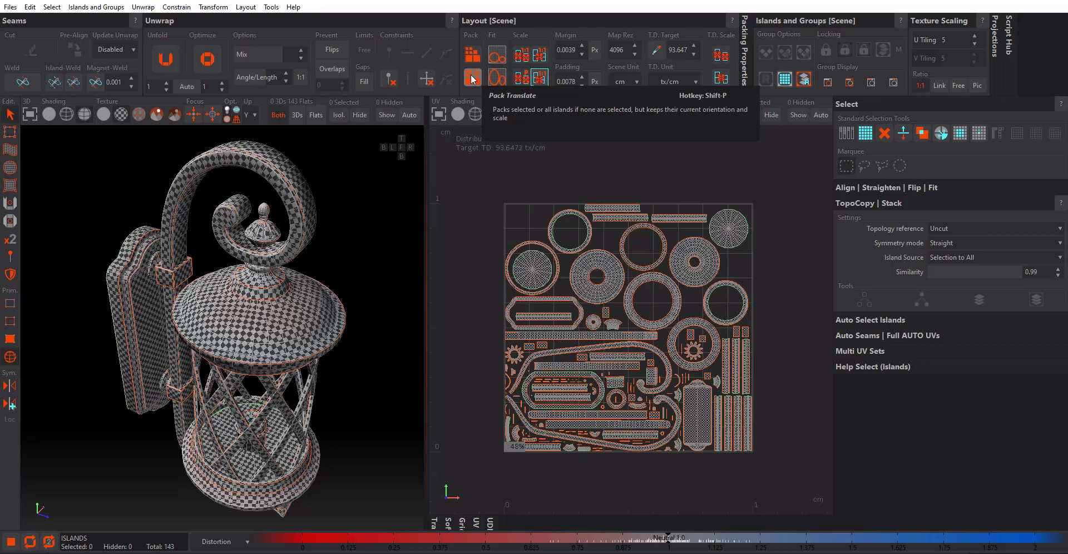
- Scale the lantern floor's disc island up to about 107 tx/cm and the roof's island up to about 81 tx/cm
left_click(734, 230)
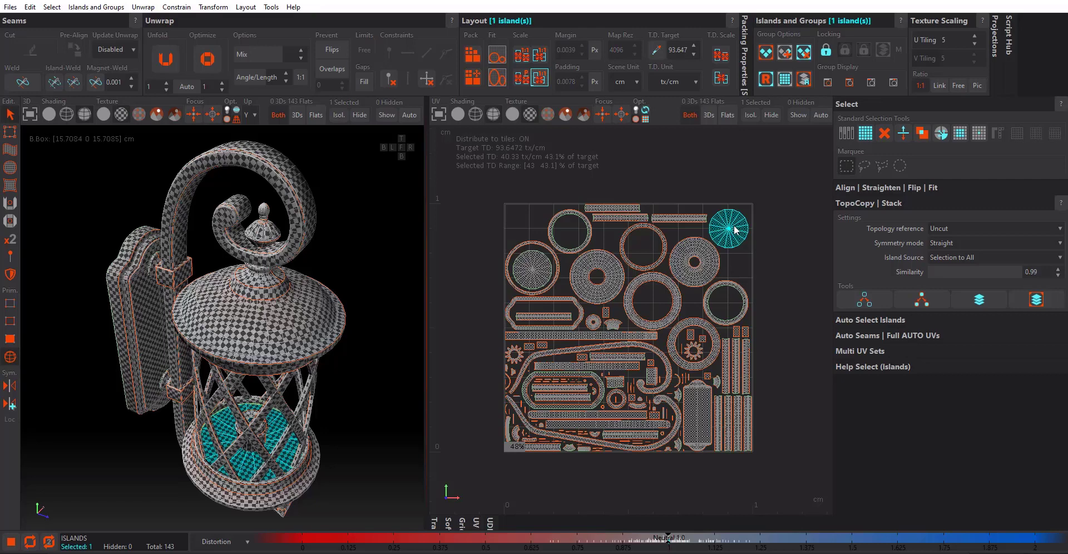
key("space")
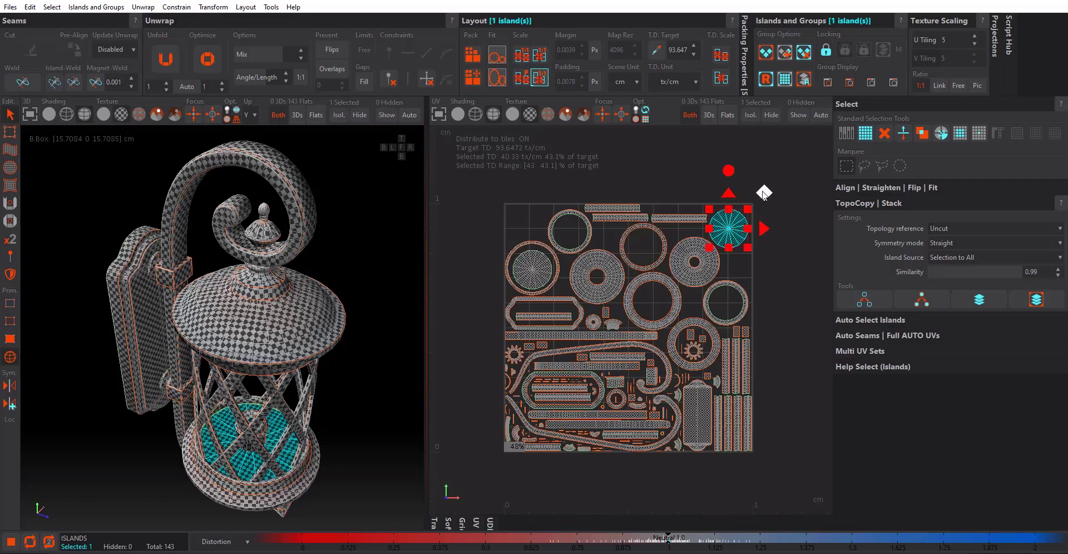
left_click_drag(746, 213, 805, 139)
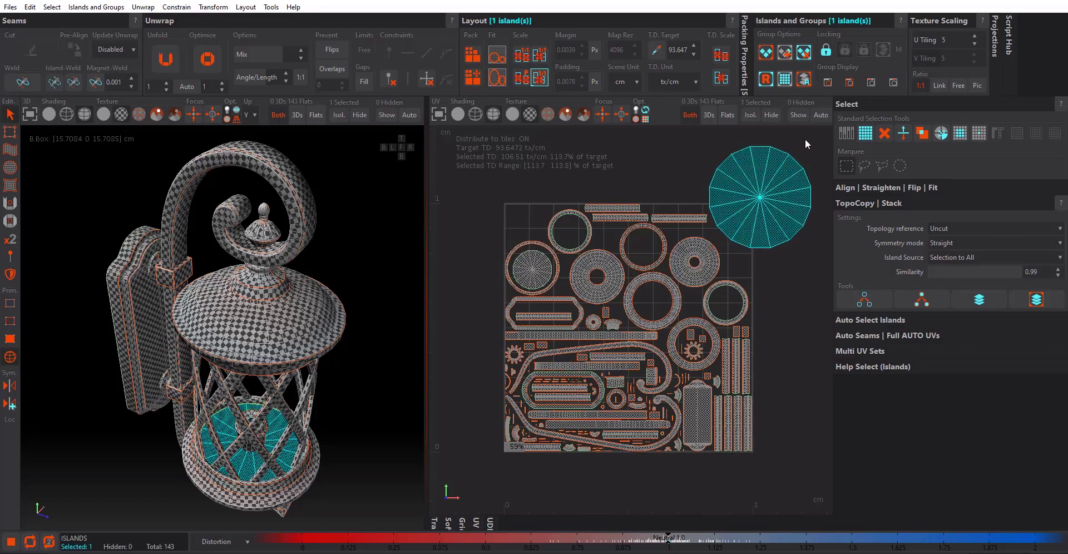
left_click(291, 318)
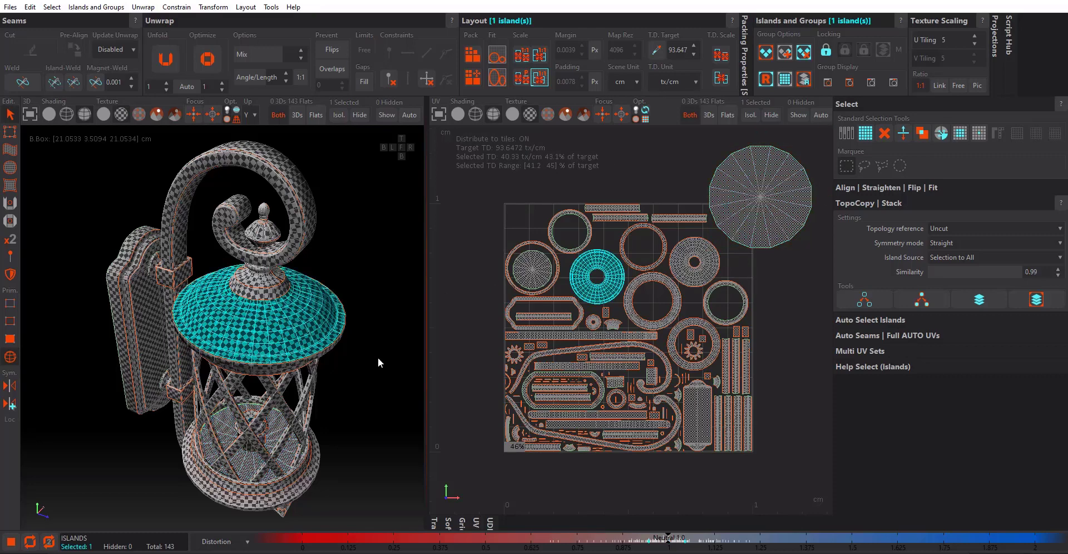
left_click_drag(624, 249, 679, 193)
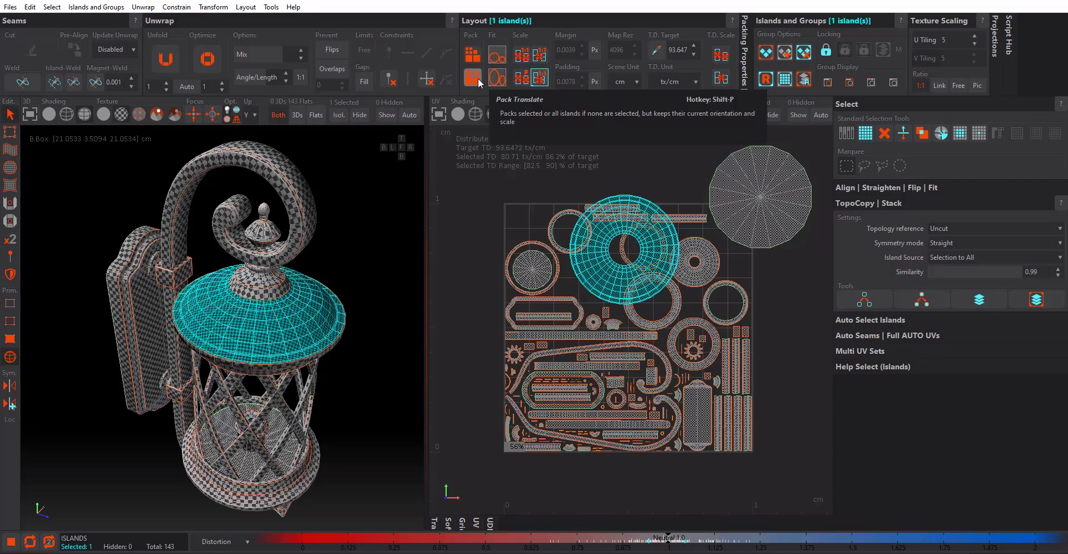
- Deselect the roof's island and pack all the islands with Pack Translate, keeping their orientation and the enlarged floor and roof scales
key("Escape")
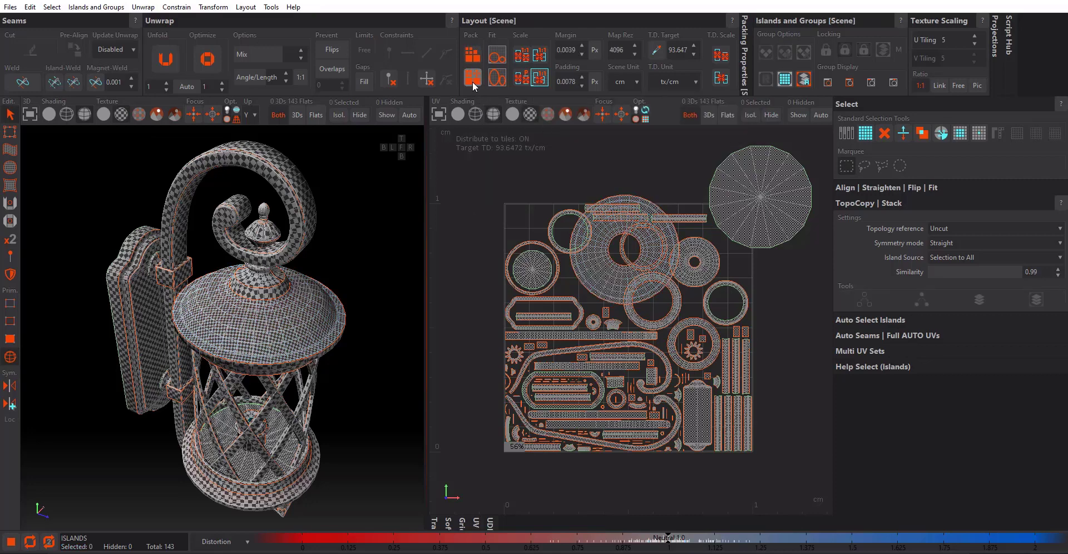
left_click(472, 82)
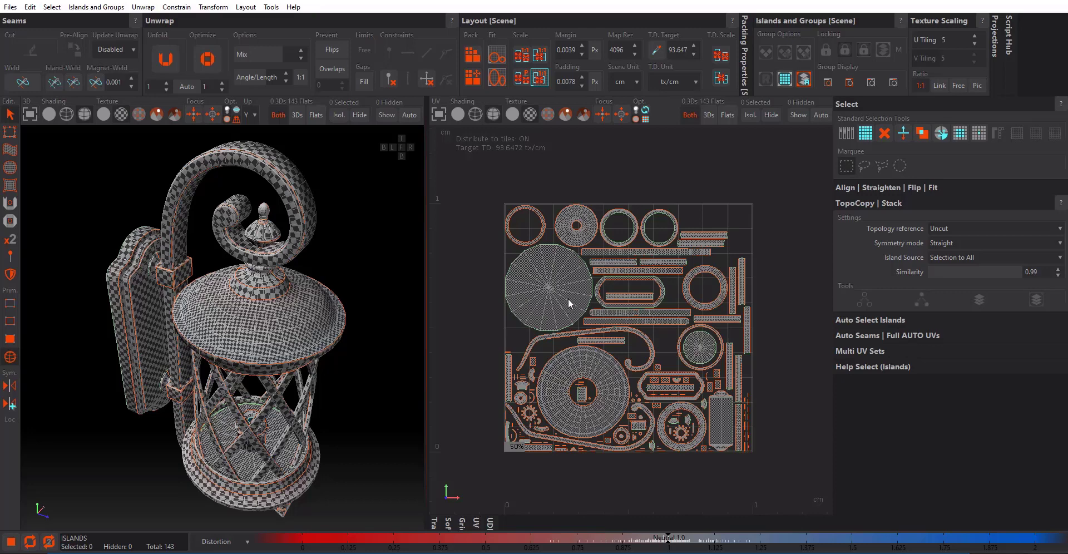
scroll(575, 306, "up", 4)
scroll(575, 306, "down", 3)
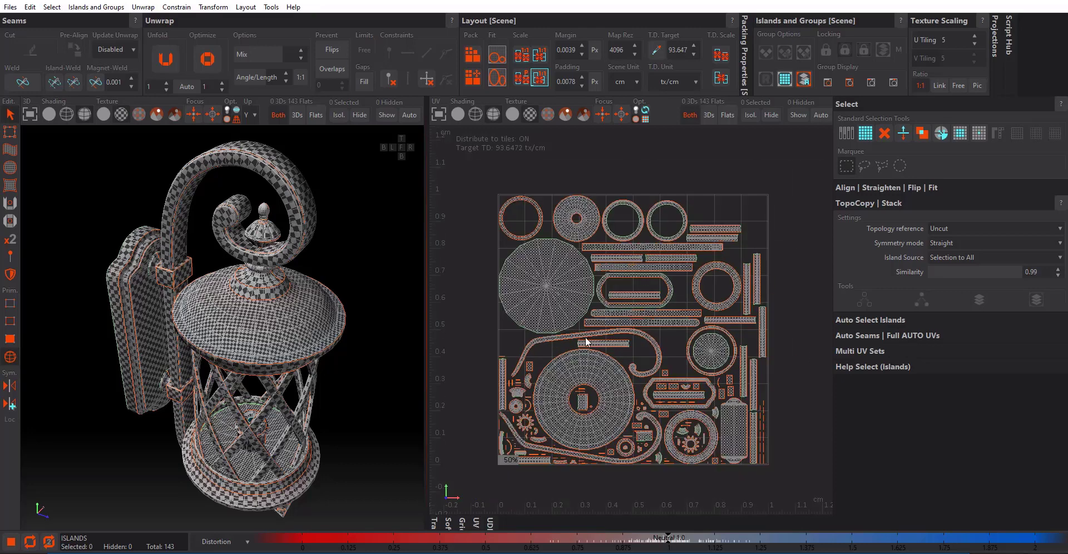
mouse_move(583, 345)
middle_mouse_down()
mouse_move(588, 325)
mouse_move(581, 332)
middle_mouse_up()
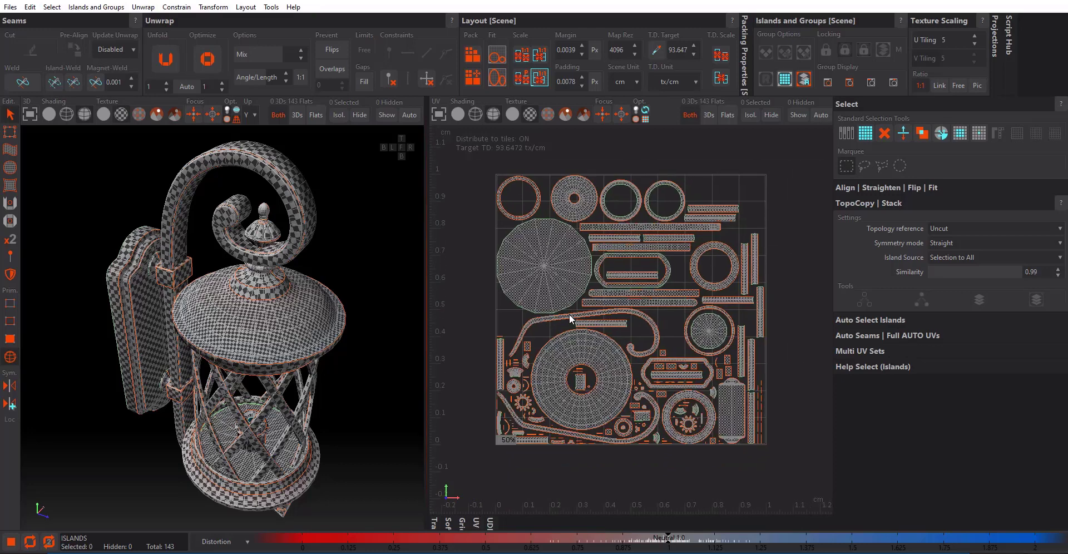